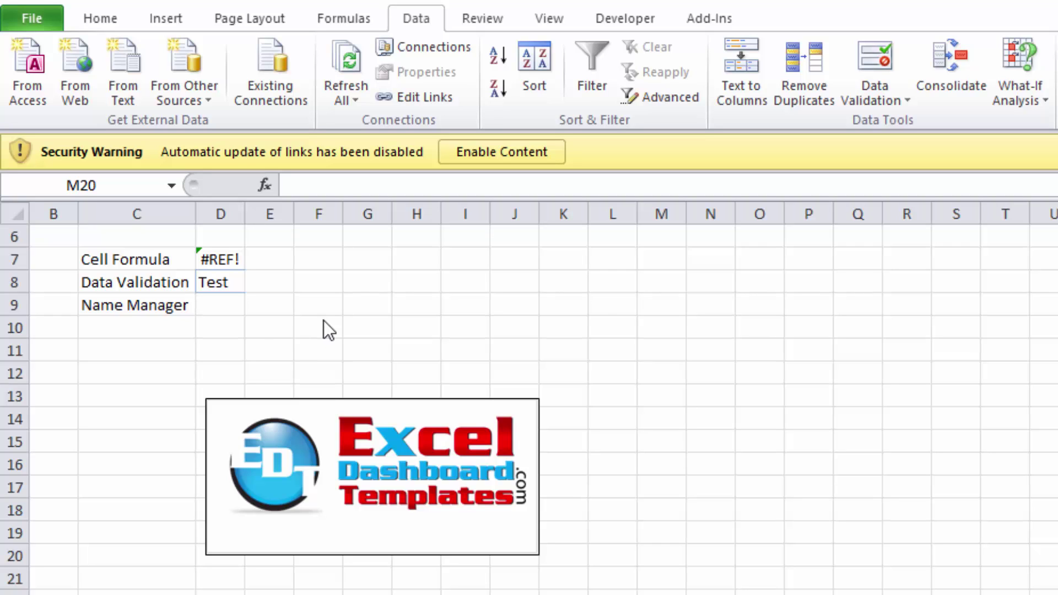
# Inspect D7's external-link formula and its external workbook path, leaving it unchanged.
pyautogui.click(131, 259)
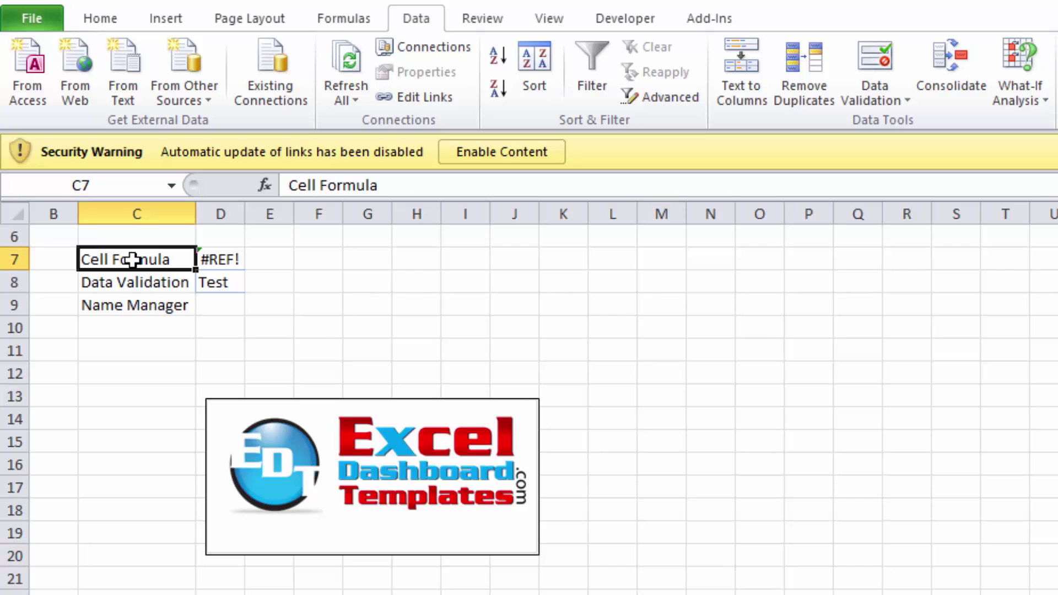
pyautogui.click(209, 258)
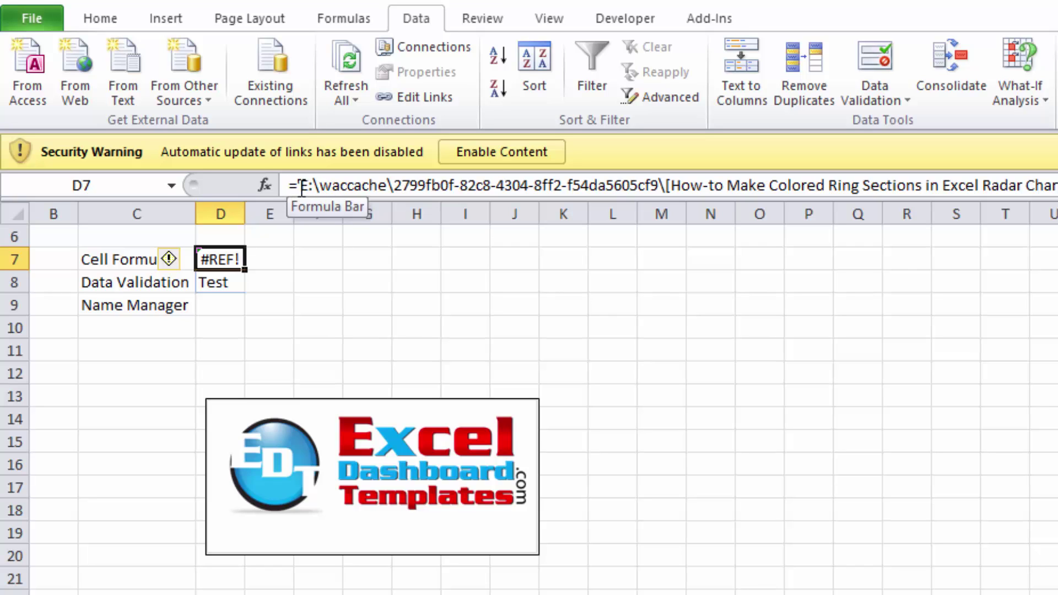
pyautogui.moveTo(302, 188); pyautogui.dragTo(333, 187)
pyautogui.moveTo(432, 186); pyautogui.dragTo(689, 188)
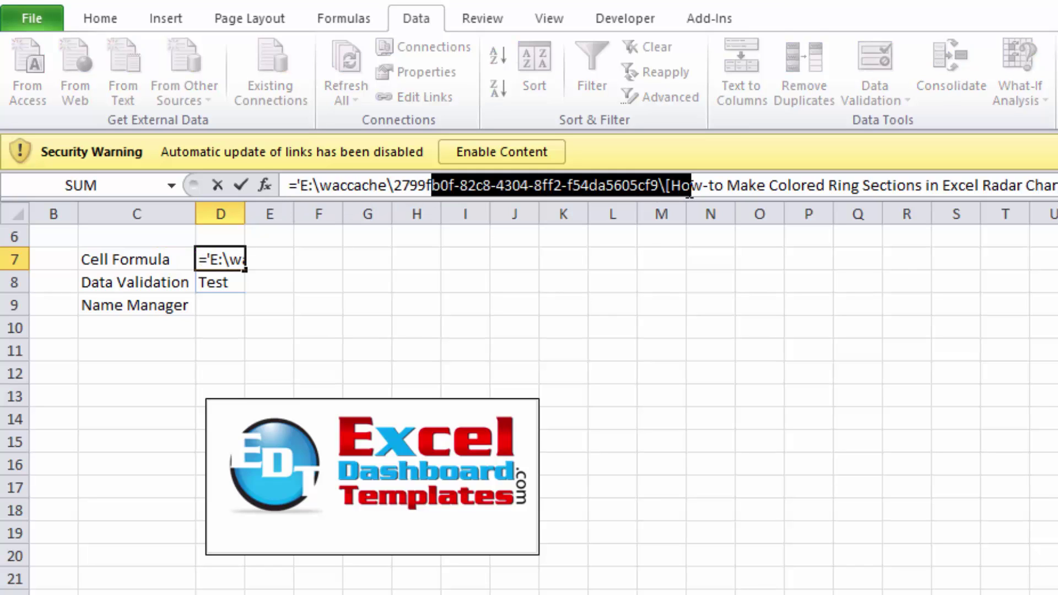
pyautogui.click(1053, 204)
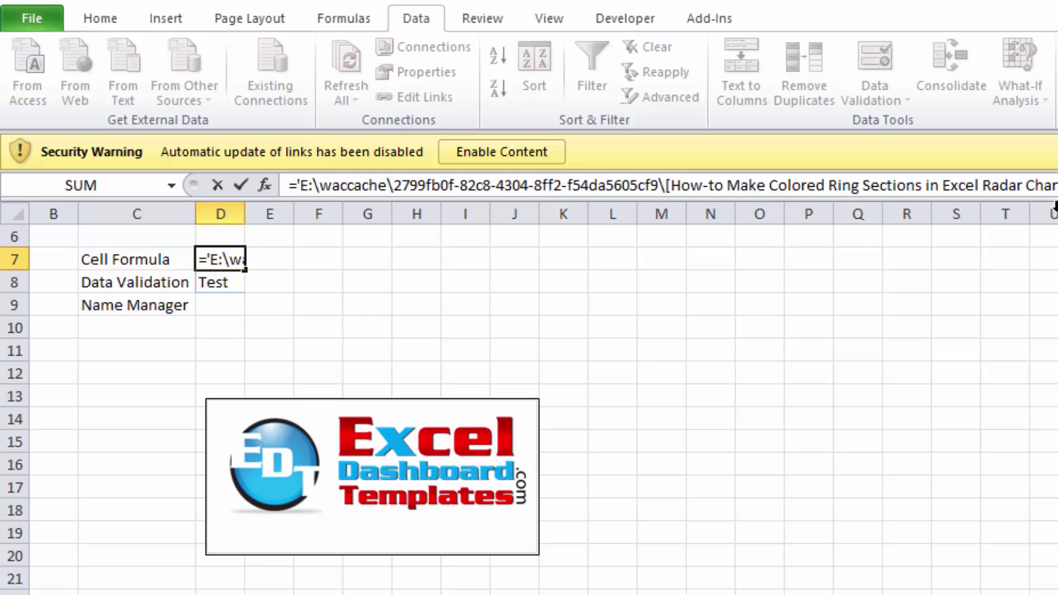
pyautogui.hotkey('ctrl', 'Return')
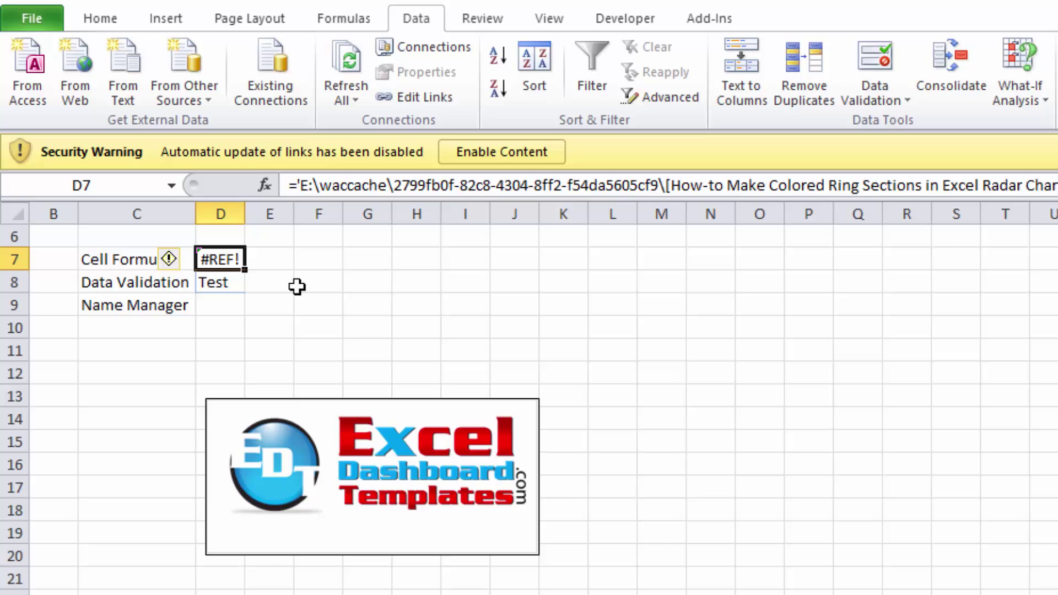
pyautogui.click(277, 306)
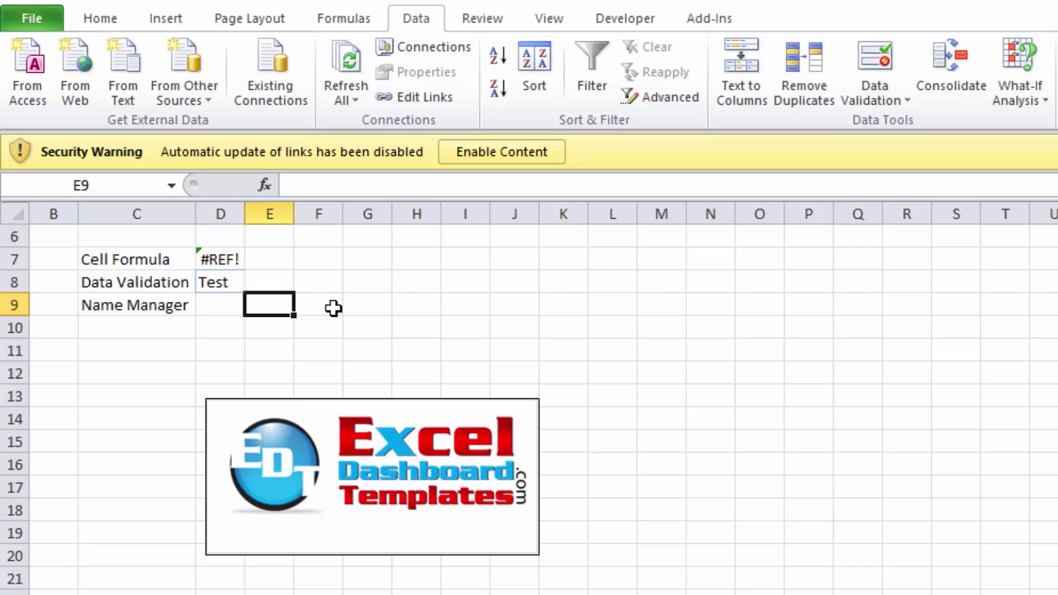
# Bring up the Find dialog, then close it and re-examine the opening bracket in D7's formula.
pyautogui.click(101, 22)
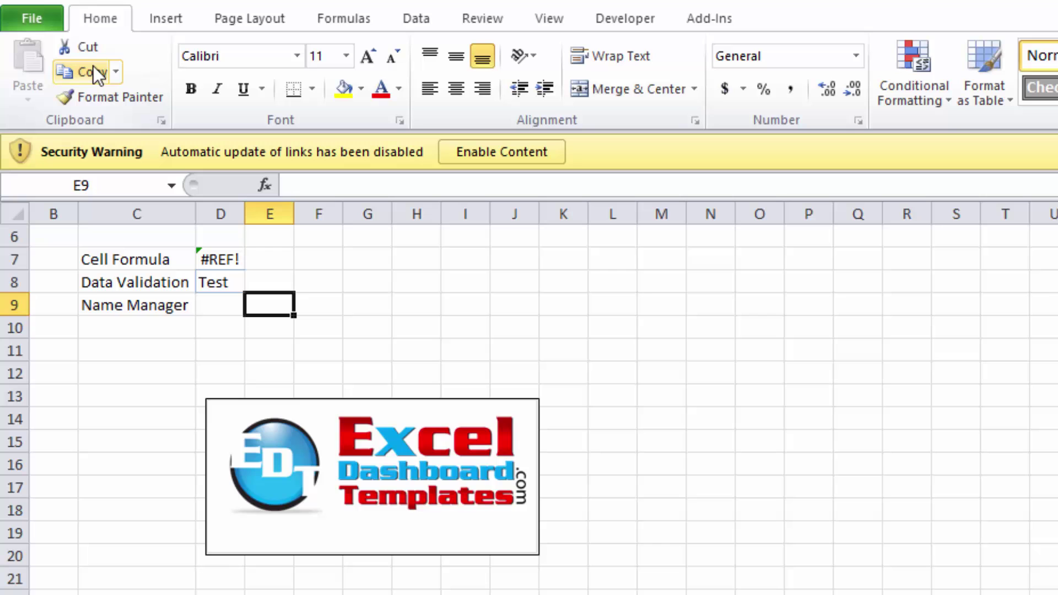
pyautogui.hotkey('ctrl', 'f')
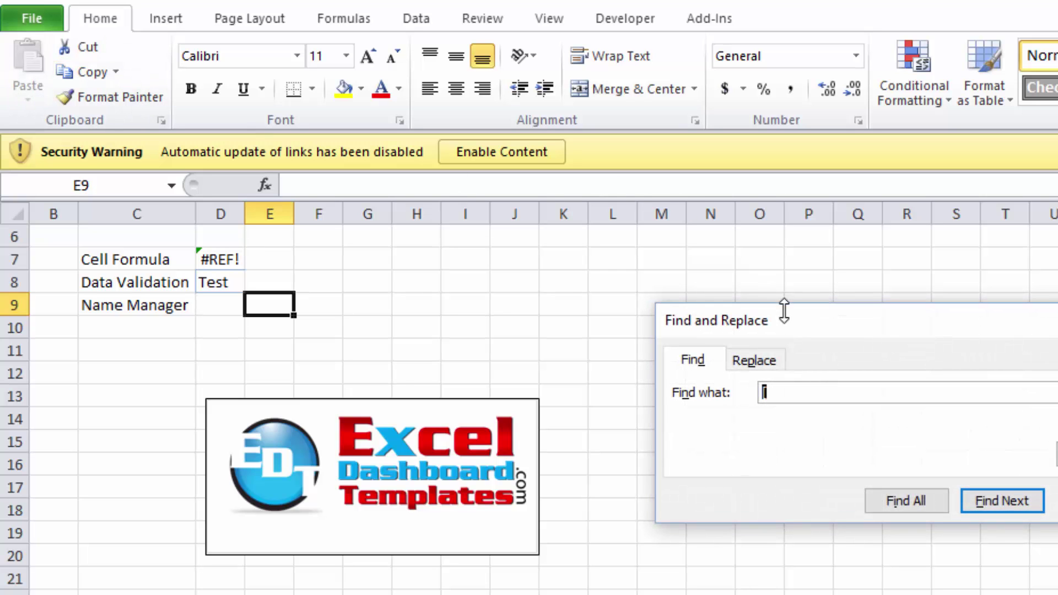
pyautogui.moveTo(706, 300); pyautogui.dragTo(401, 169)
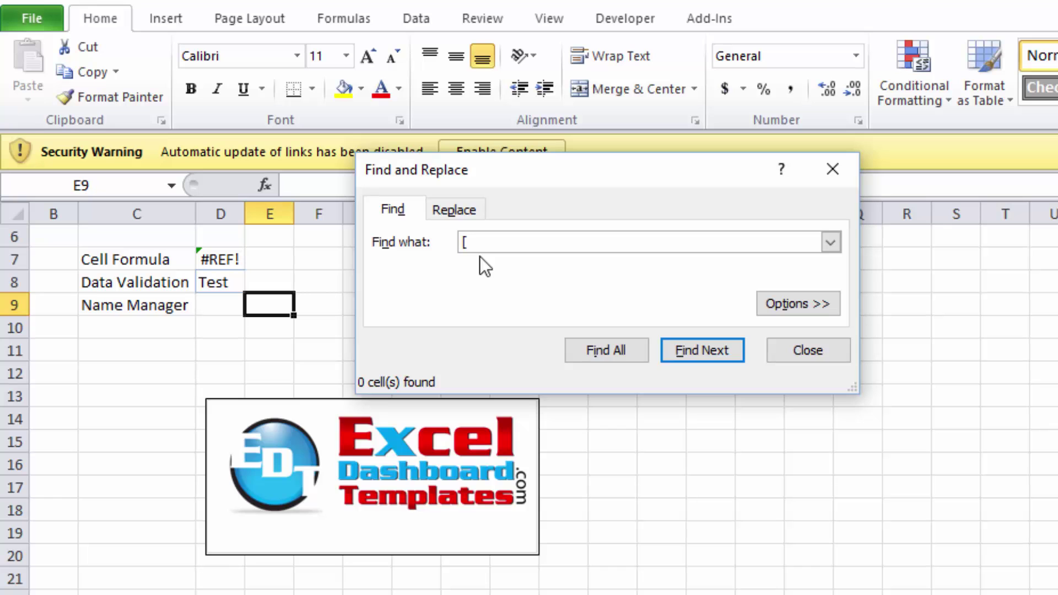
pyautogui.moveTo(548, 183); pyautogui.dragTo(533, 270)
pyautogui.click(772, 427)
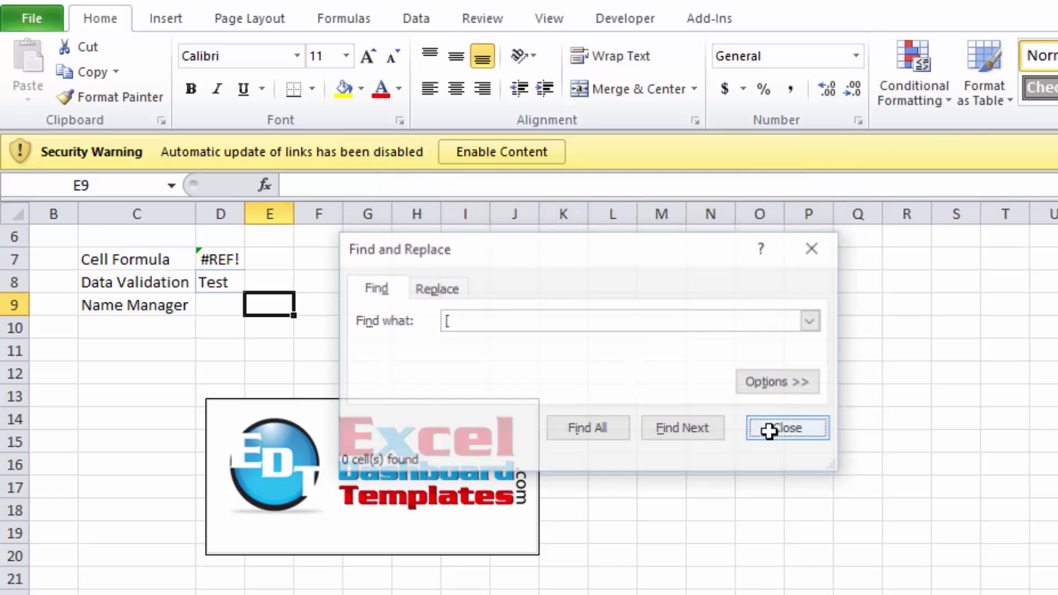
pyautogui.click(226, 262)
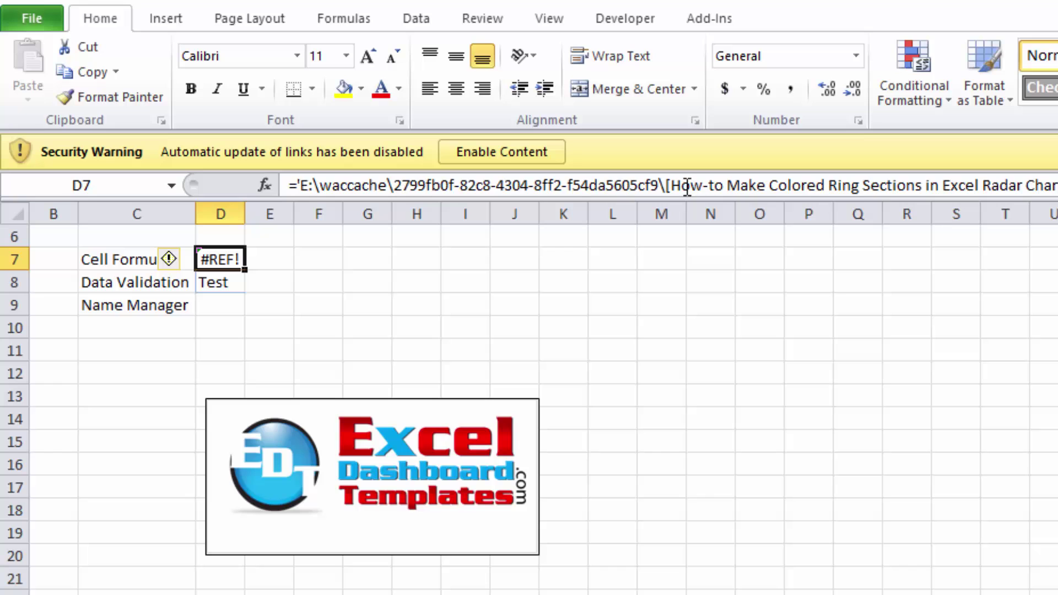
pyautogui.moveTo(664, 186); pyautogui.dragTo(682, 185)
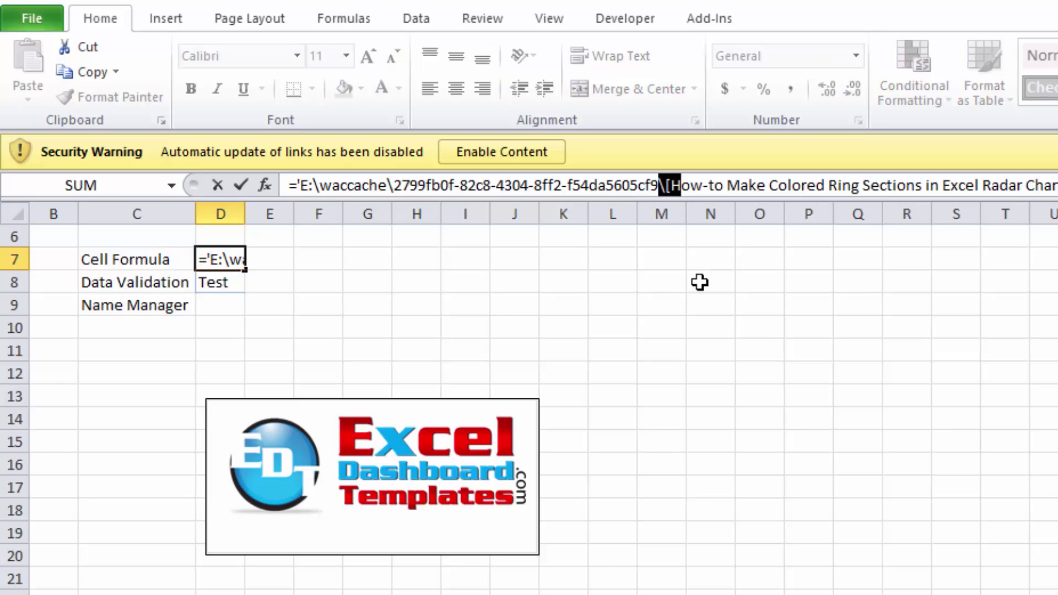
pyautogui.click(992, 258)
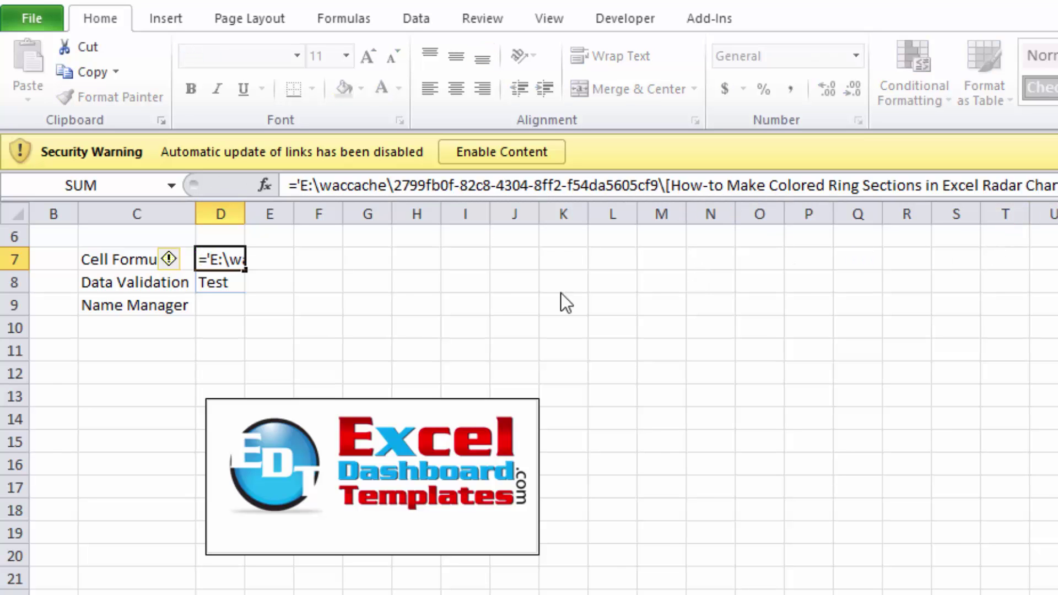
# Select empty cells F8 and G9, re-entering G9 several times without typing anything.
pyautogui.click(314, 284)
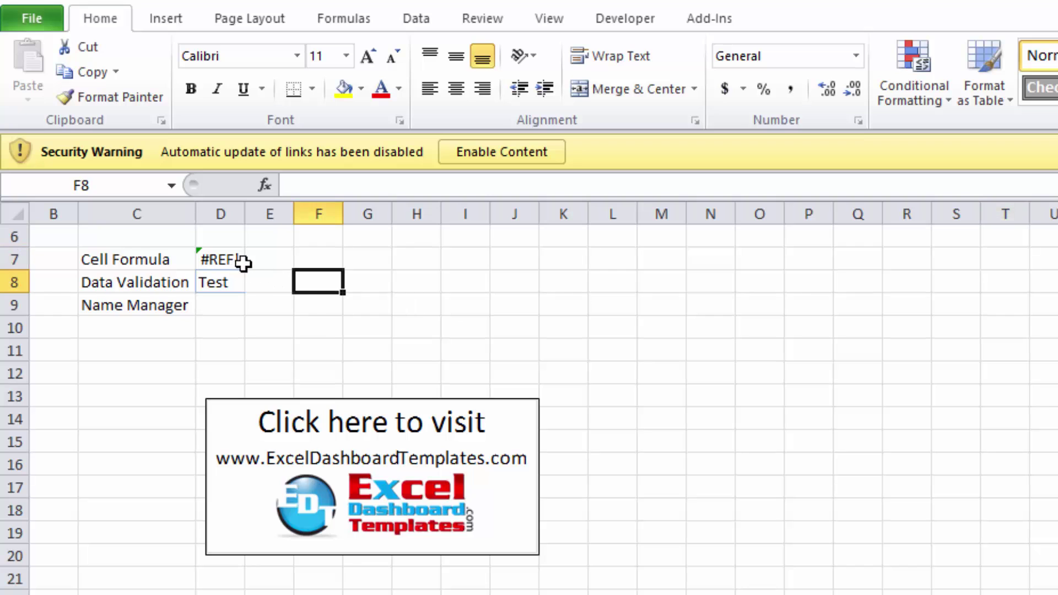
pyautogui.click(378, 305)
pyautogui.doubleClick(380, 307)
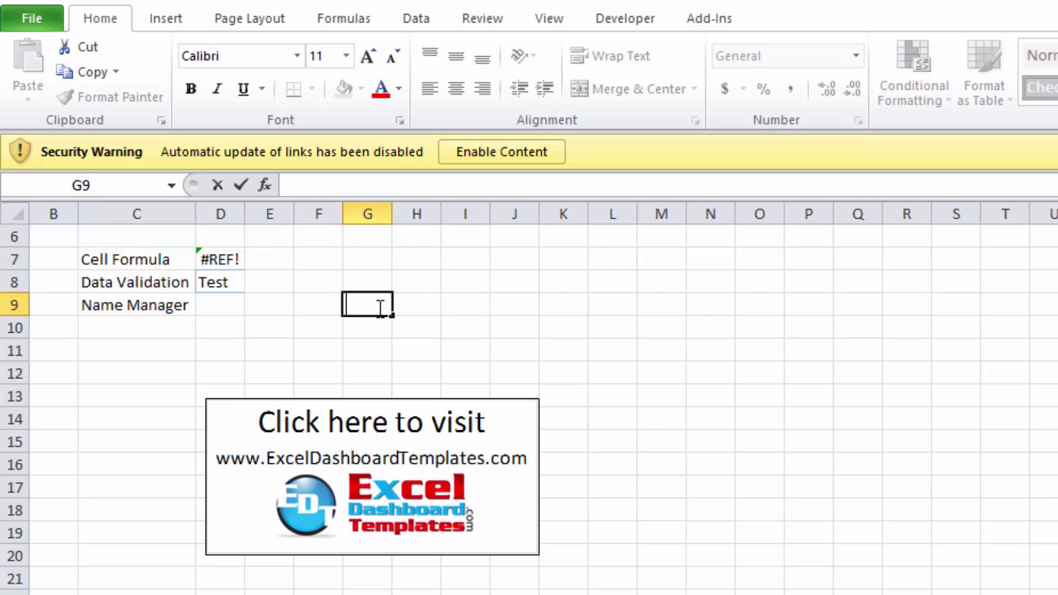
pyautogui.press('Return')
pyautogui.click(380, 307)
pyautogui.doubleClick(381, 307)
pyautogui.press('Return')
pyautogui.click(380, 307)
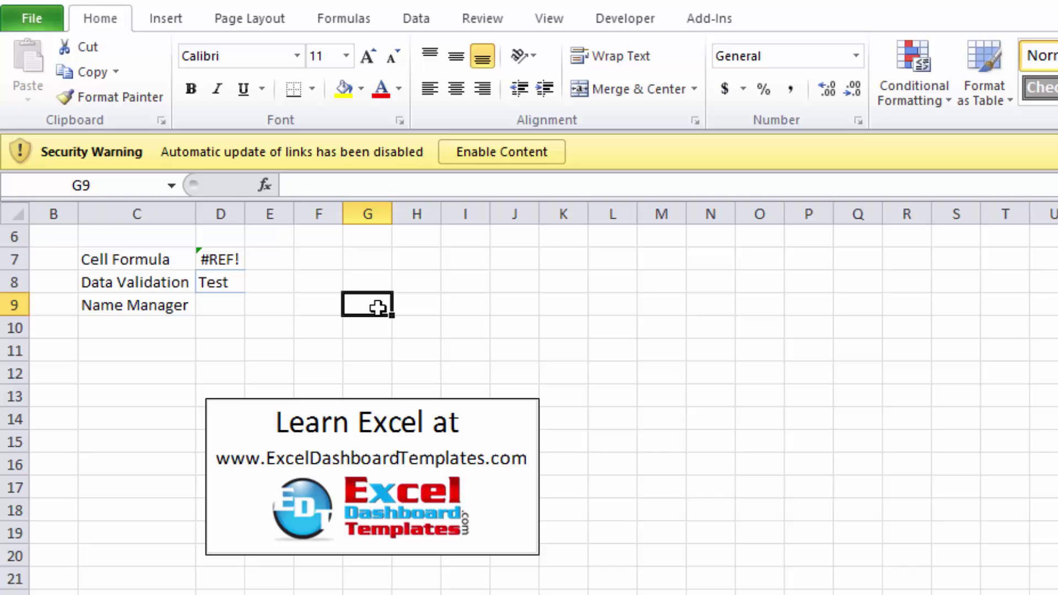
pyautogui.doubleClick(380, 307)
pyautogui.press('Return')
pyautogui.click(380, 306)
pyautogui.doubleClick(381, 307)
pyautogui.press('Return')
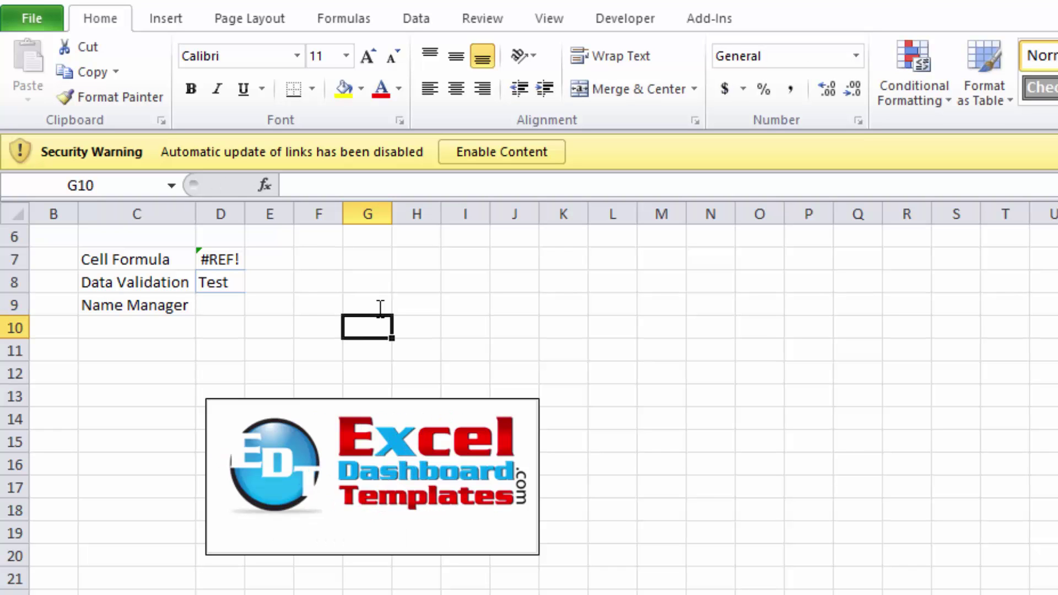
# Find all cells containing '[', confirming only D7 on Original Chart matches.
pyautogui.hotkey('ctrl', 'f')
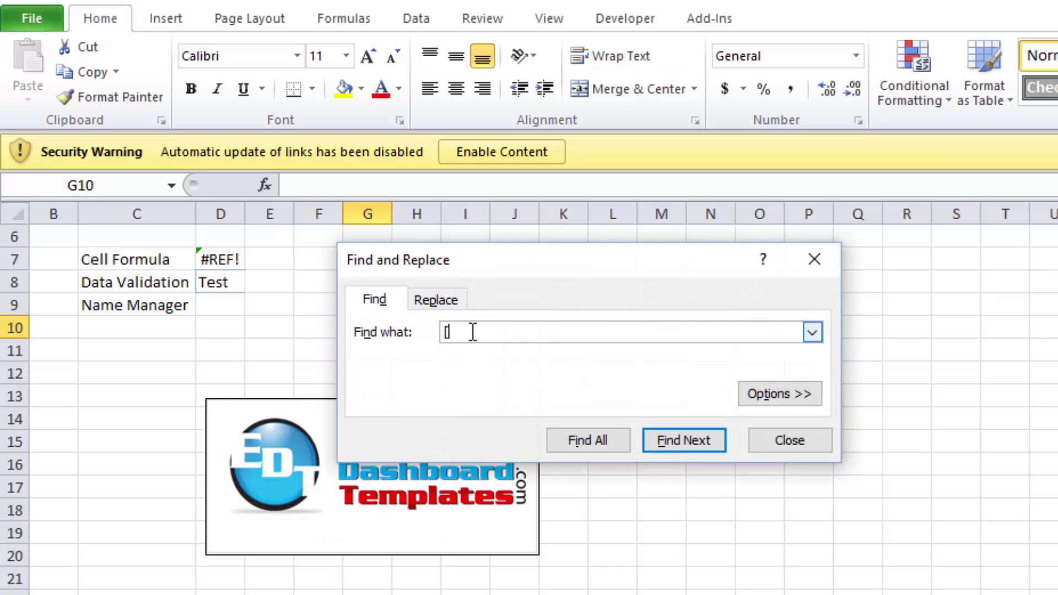
pyautogui.write('[')
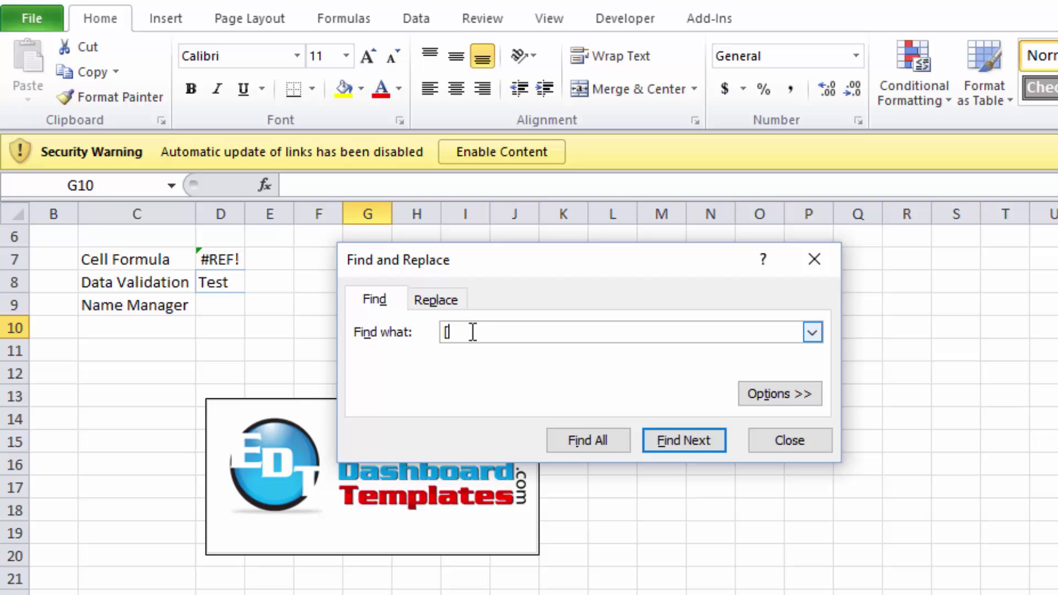
pyautogui.click(589, 439)
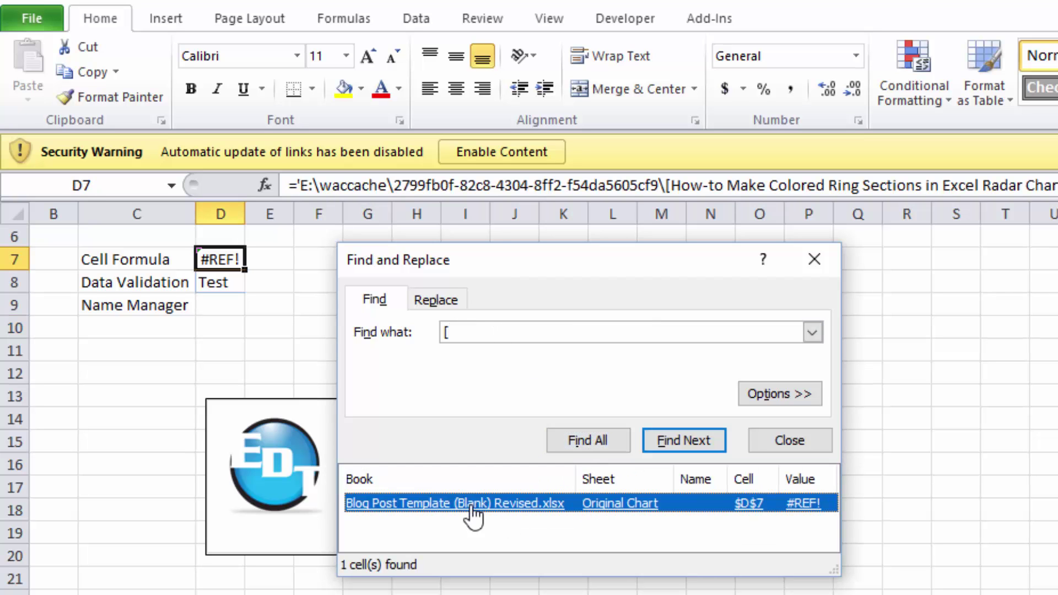
pyautogui.click(792, 439)
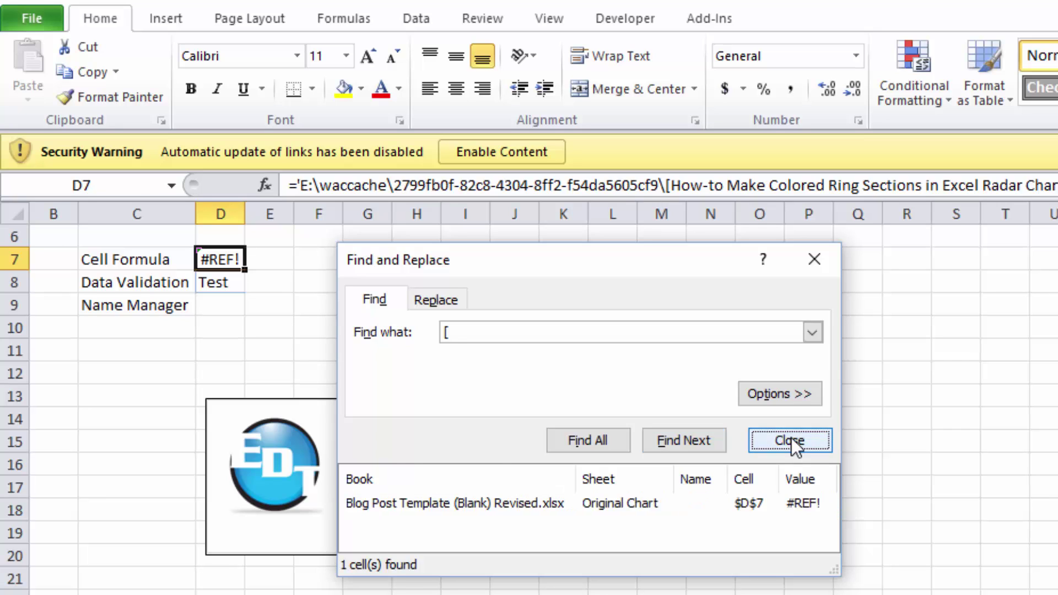
pyautogui.click(361, 307)
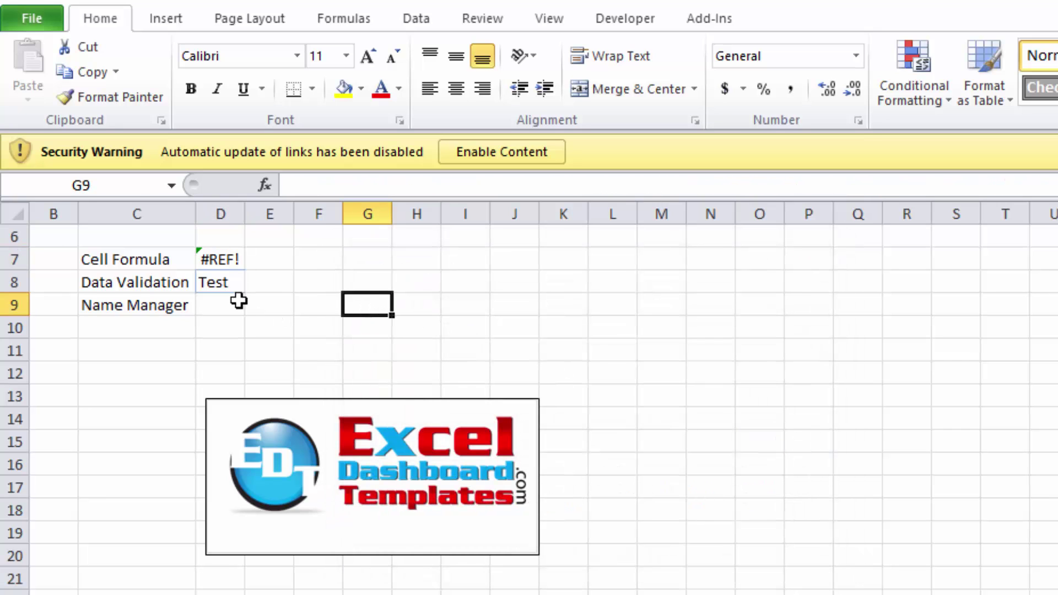
pyautogui.click(231, 284)
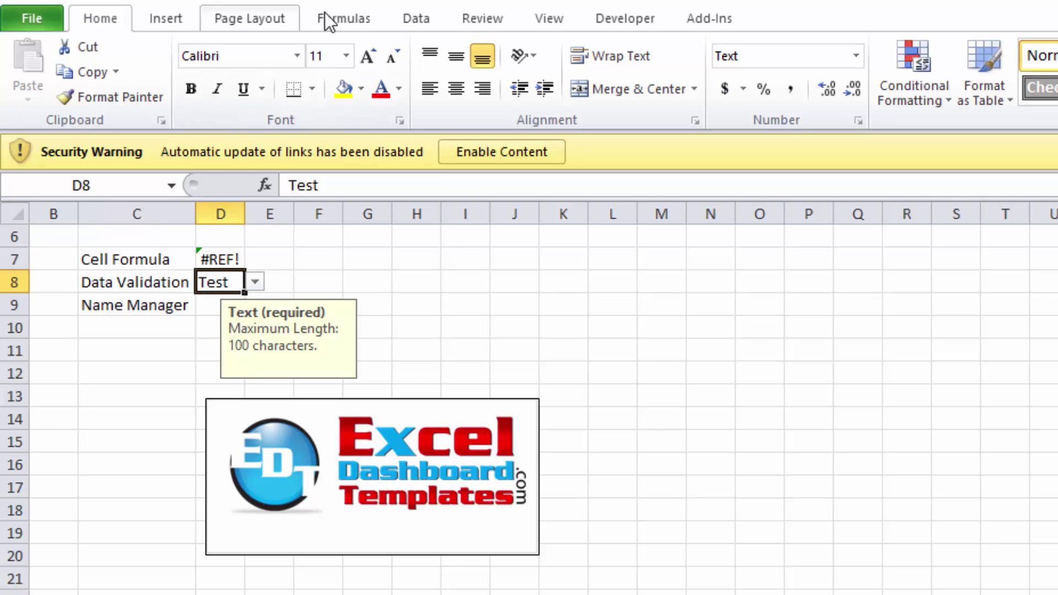
# Check D8's validation: a List sourced from ='Step-by-Step and Video'!L17, left unchanged.
pyautogui.click(411, 18)
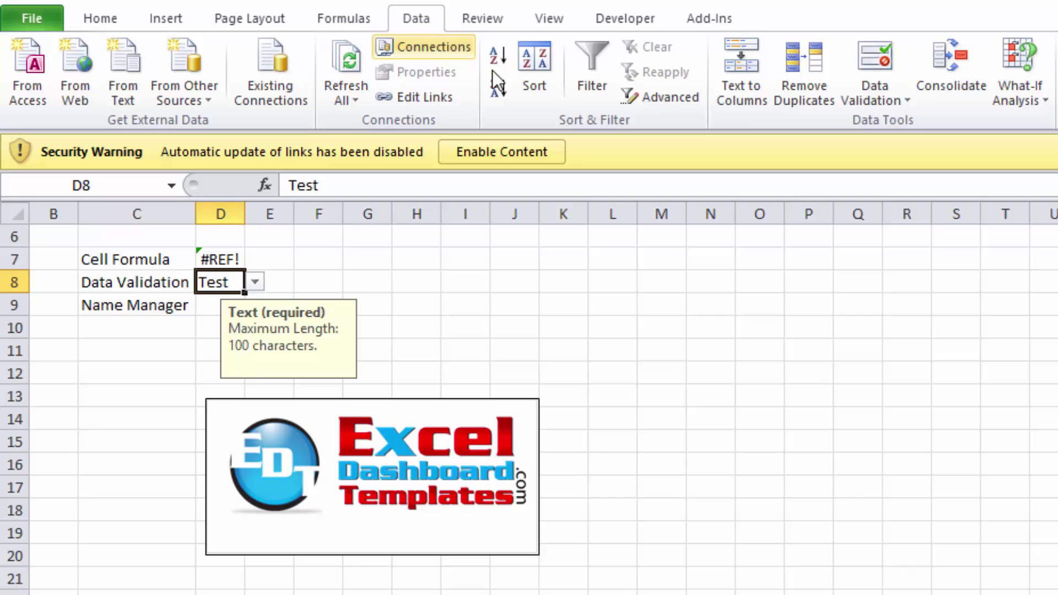
pyautogui.click(871, 57)
pyautogui.moveTo(825, 241); pyautogui.dragTo(558, 150)
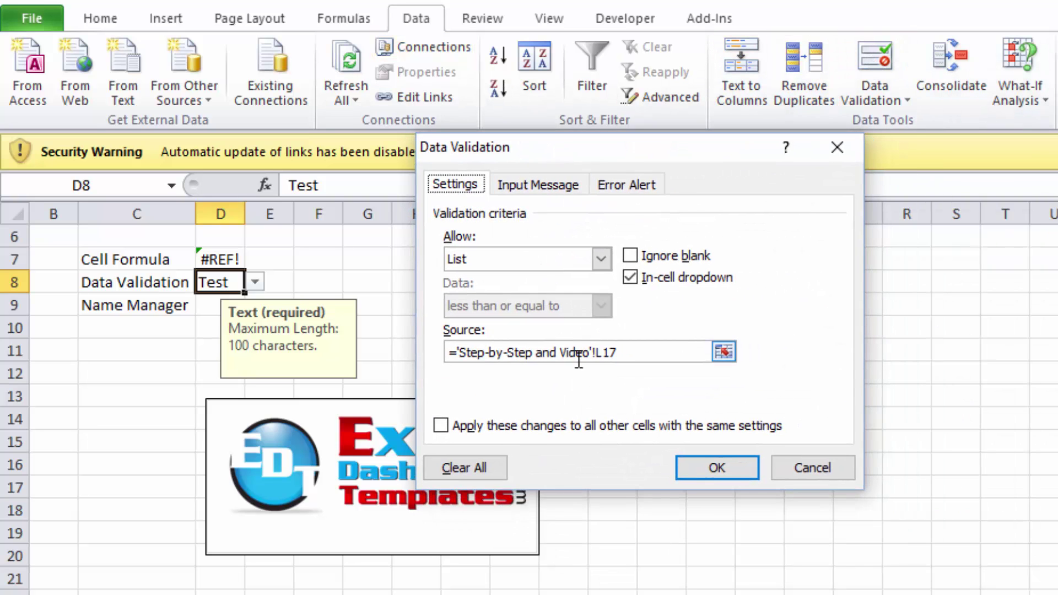
pyautogui.click(629, 358)
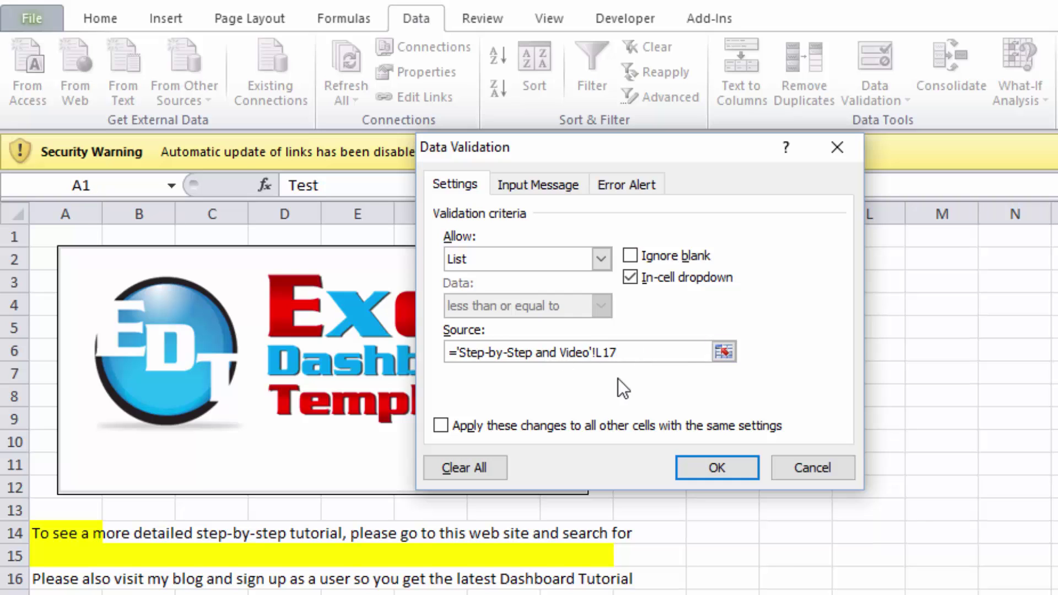
pyautogui.press('Return')
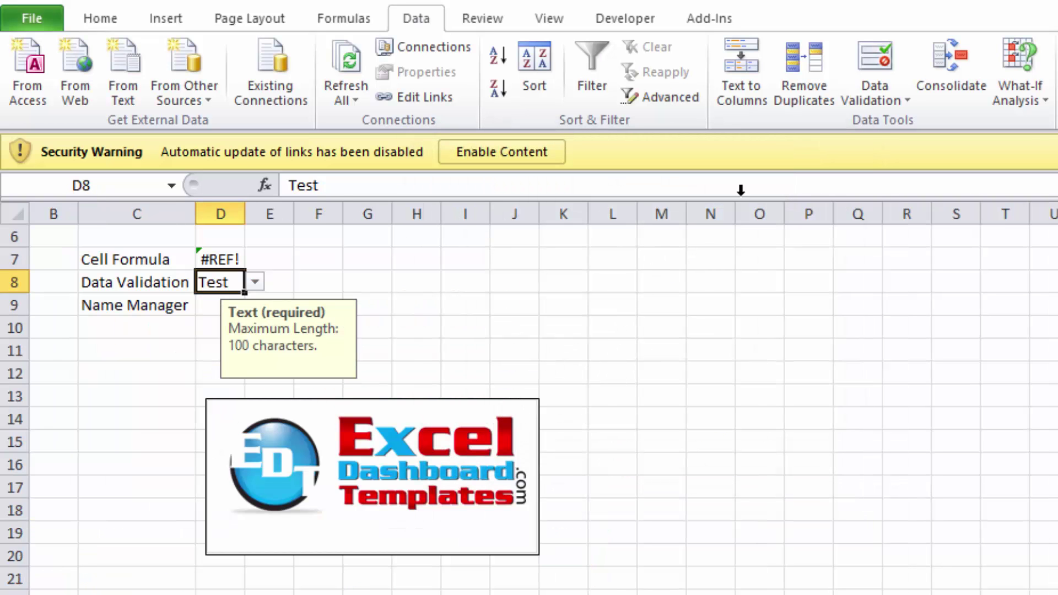
pyautogui.click(875, 58)
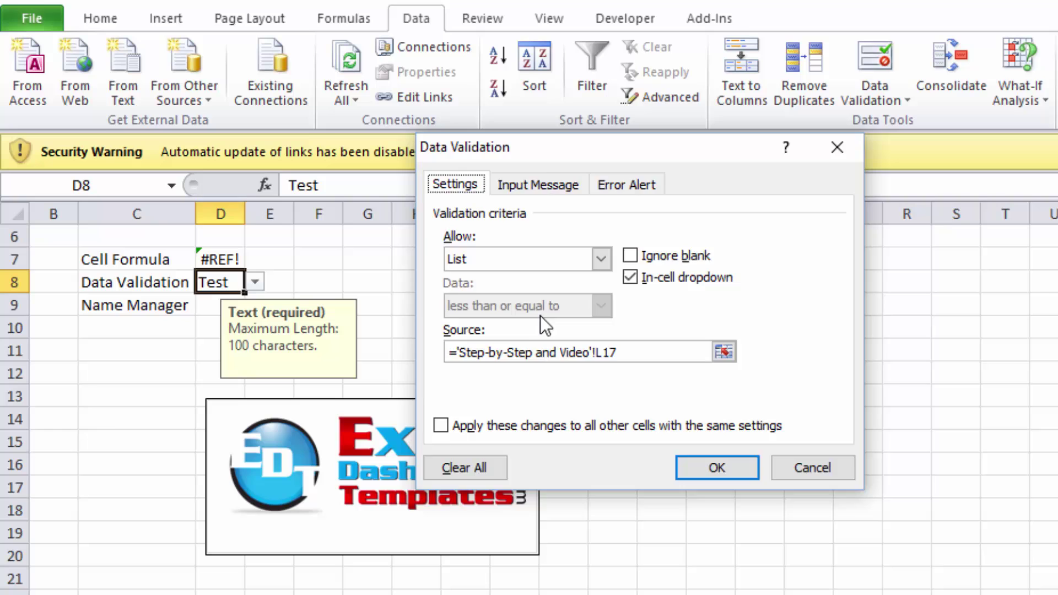
pyautogui.press('Escape')
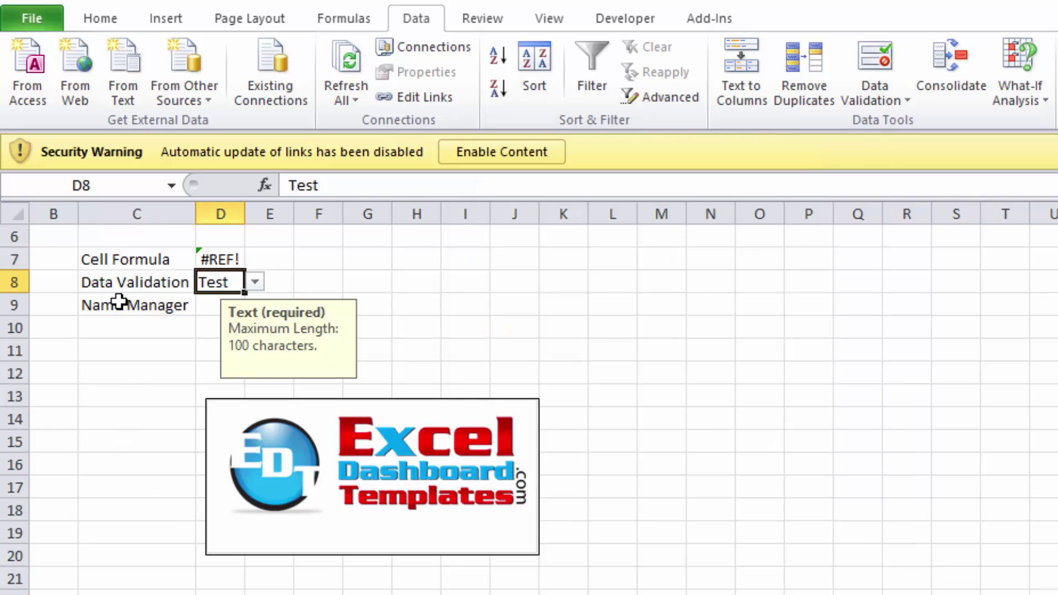
# Set data validation for all sheet cells to Any value, applied to all other cells.
pyautogui.click(16, 215)
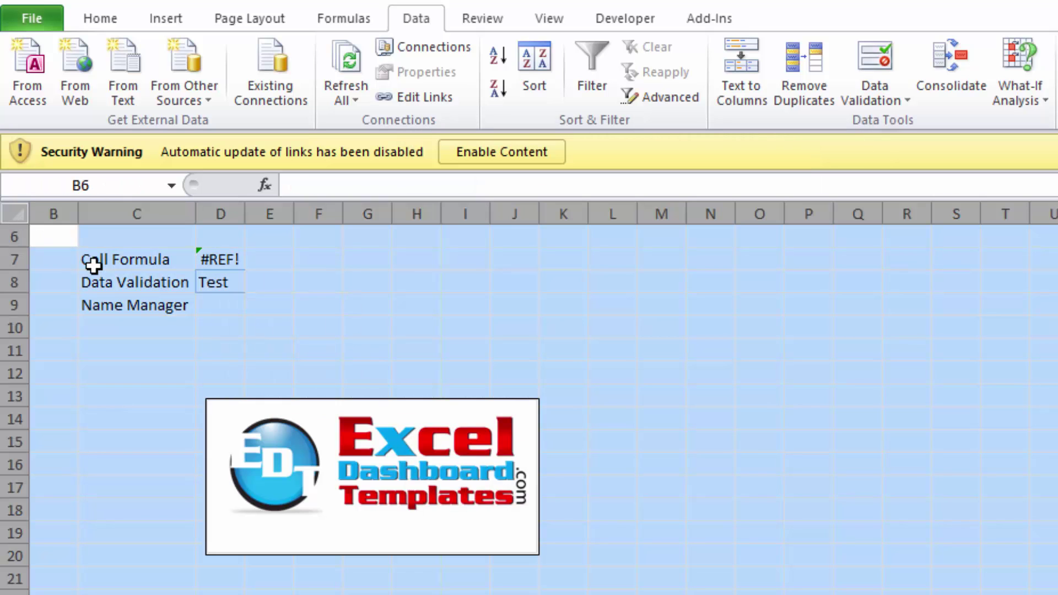
pyautogui.click(891, 87)
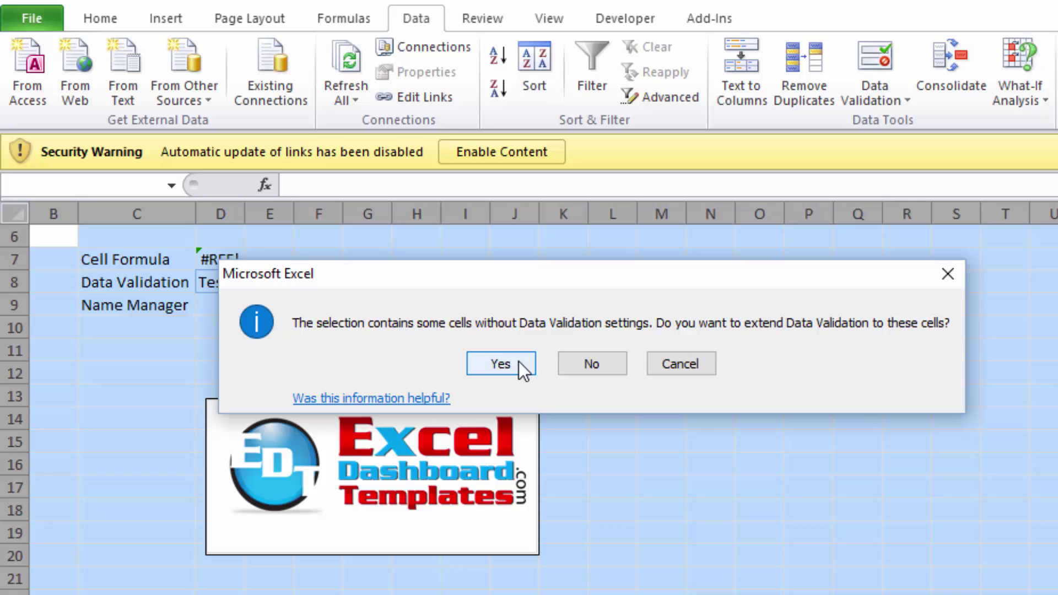
pyautogui.click(501, 366)
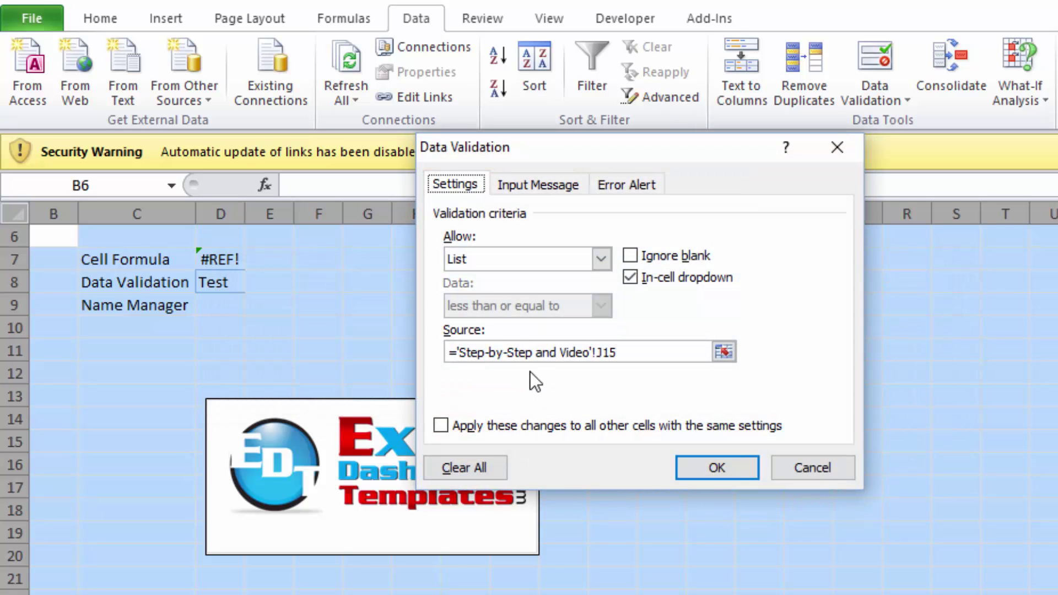
pyautogui.click(521, 260)
pyautogui.click(517, 279)
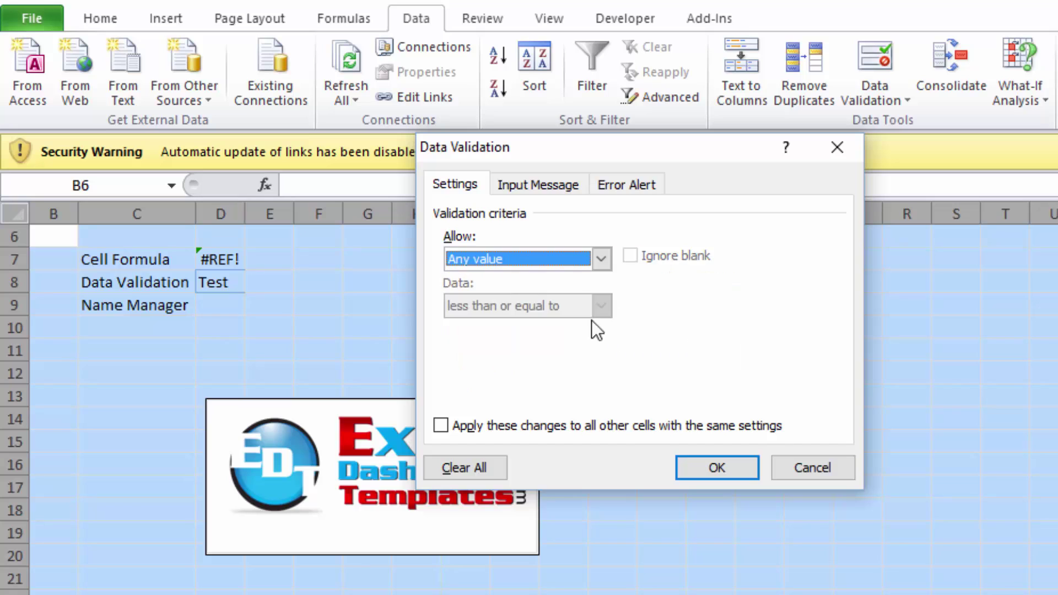
pyautogui.click(442, 430)
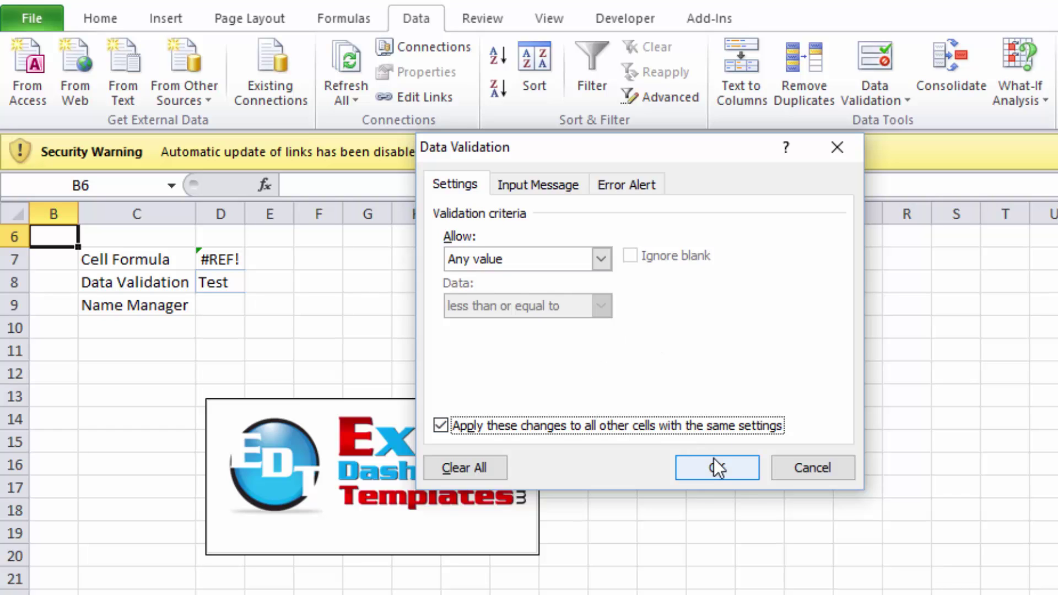
pyautogui.click(815, 472)
pyautogui.click(788, 530)
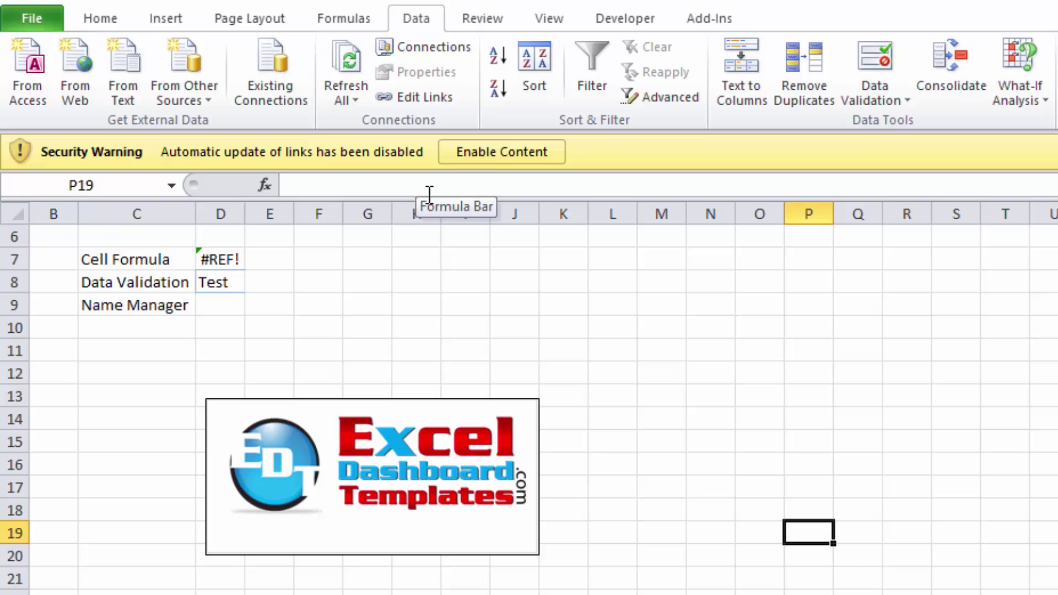
# Open Name Manager and check the external Refers to paths of MyPic1, MyPic2 and MyPic3.
pyautogui.click(335, 266)
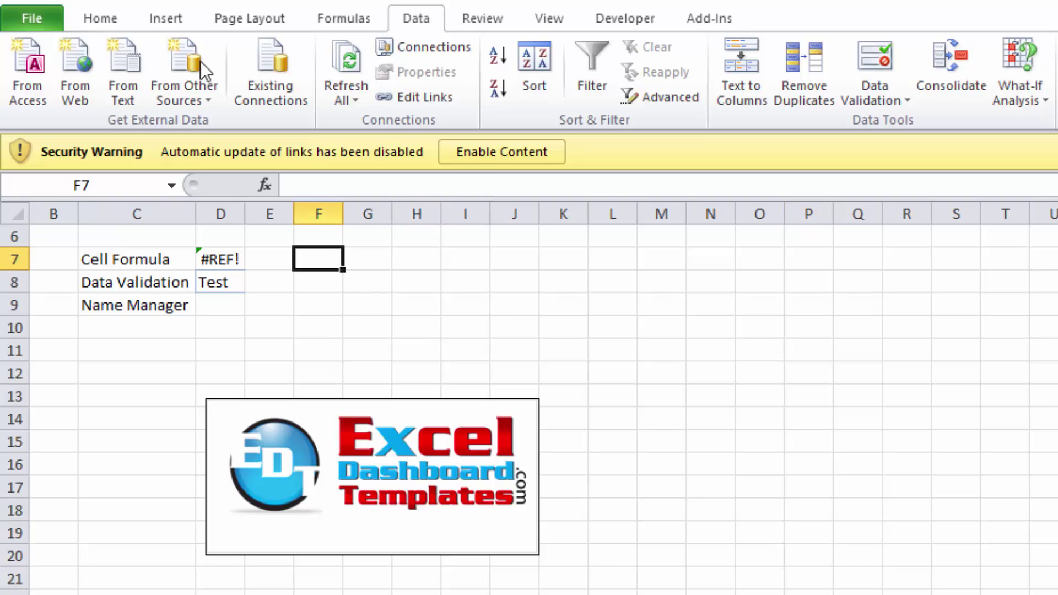
pyautogui.click(352, 21)
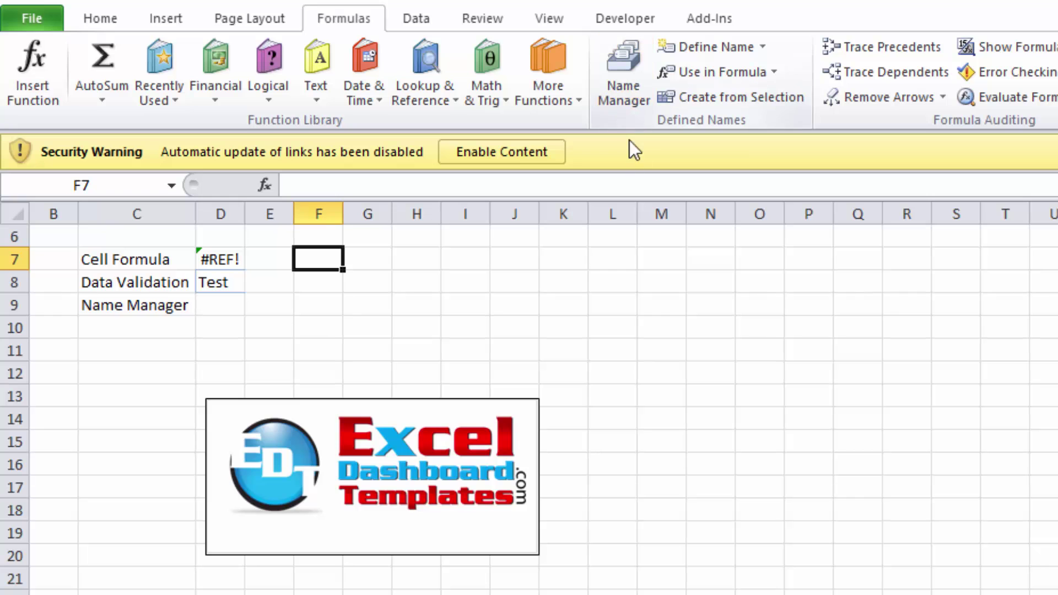
pyautogui.click(645, 91)
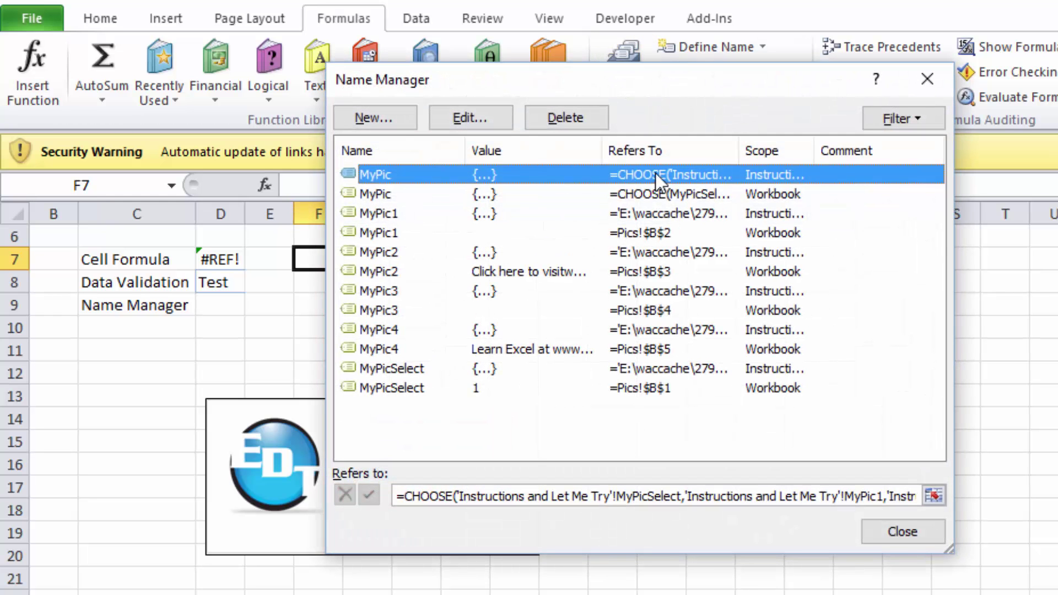
pyautogui.click(564, 219)
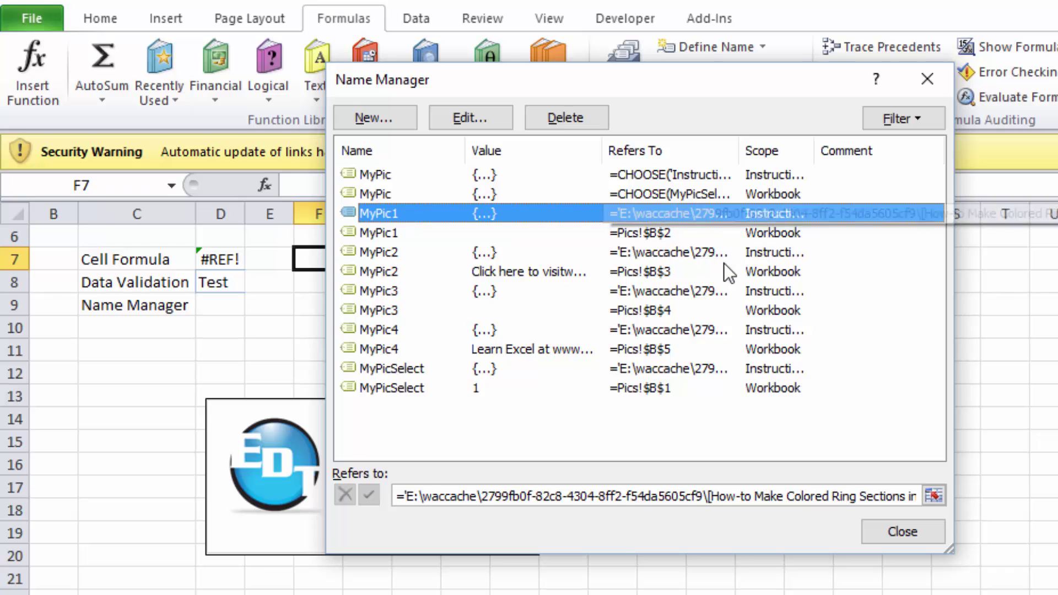
pyautogui.click(710, 254)
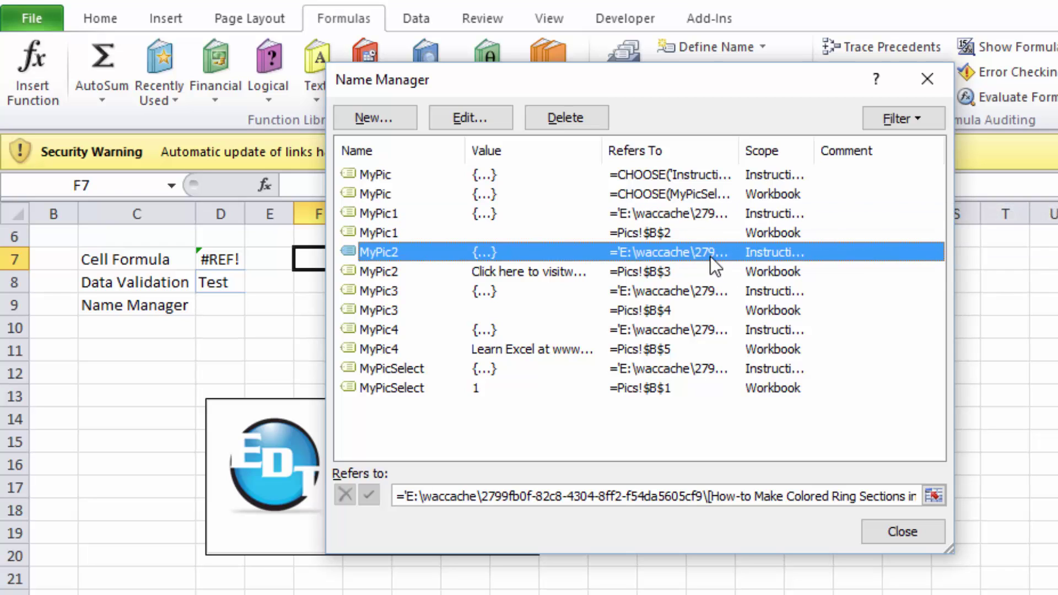
pyautogui.click(696, 290)
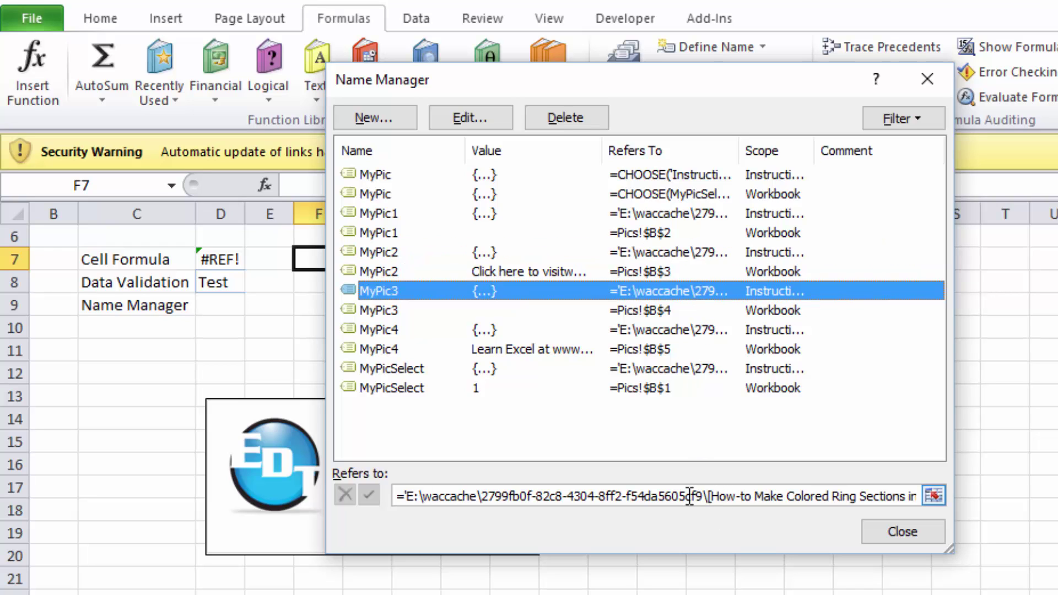
pyautogui.moveTo(705, 498); pyautogui.dragTo(726, 498)
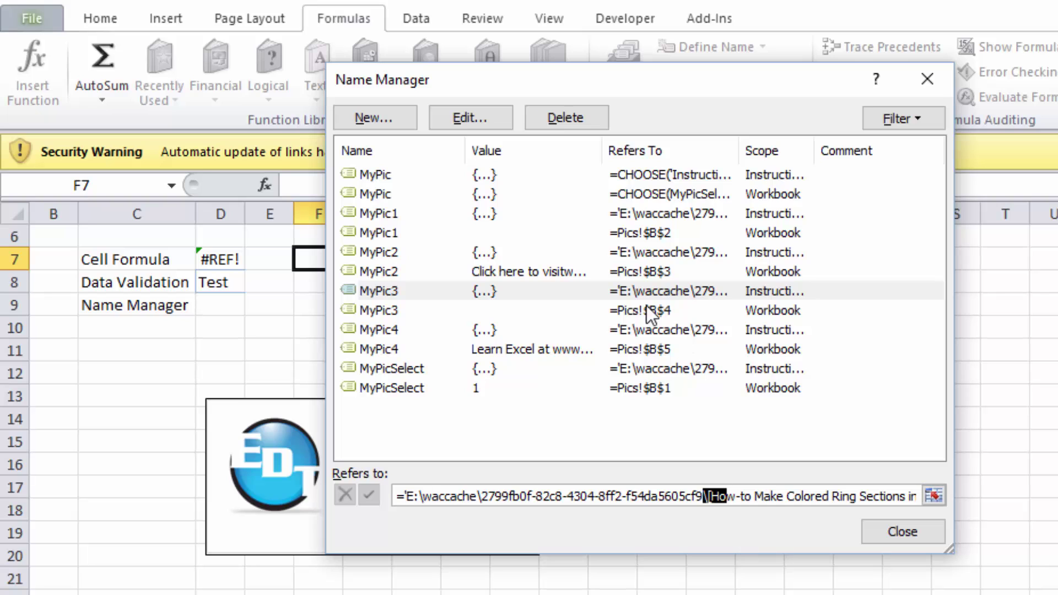
# Delete the Instructions-scoped MyPic1 and MyPic2 names.
pyautogui.hotkey('ctrl', 'a')
pyautogui.press('Delete')
pyautogui.click(583, 210)
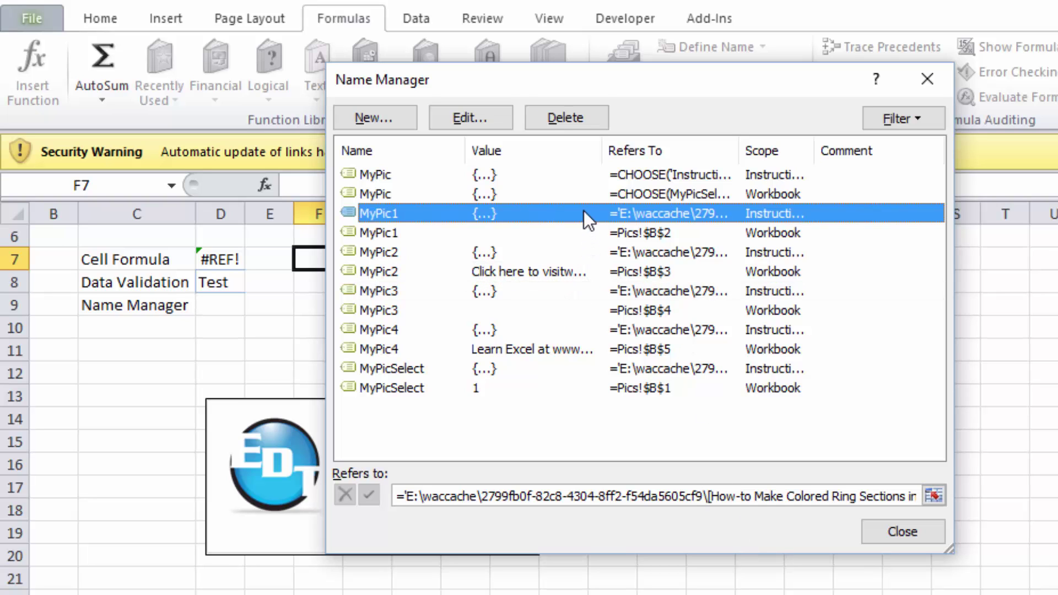
pyautogui.click(544, 117)
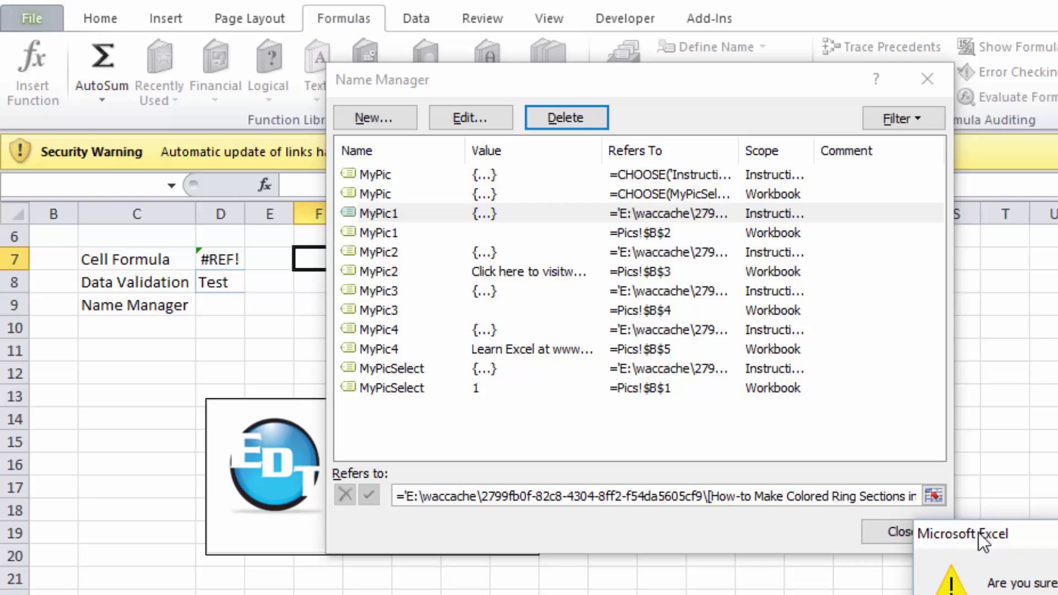
pyautogui.press('Return')
pyautogui.click(574, 230)
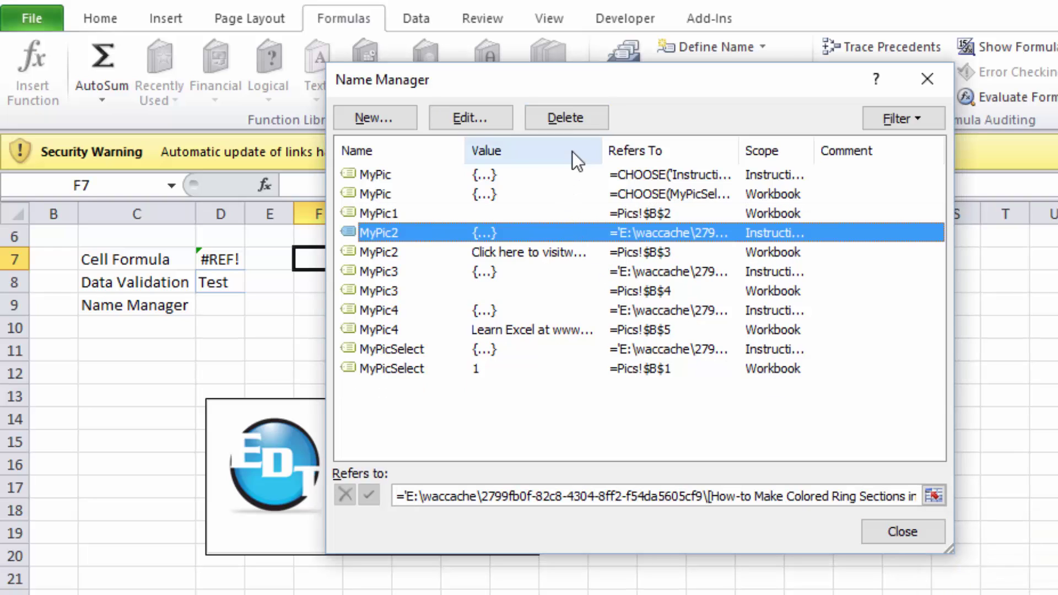
pyautogui.click(564, 118)
pyautogui.press('Return')
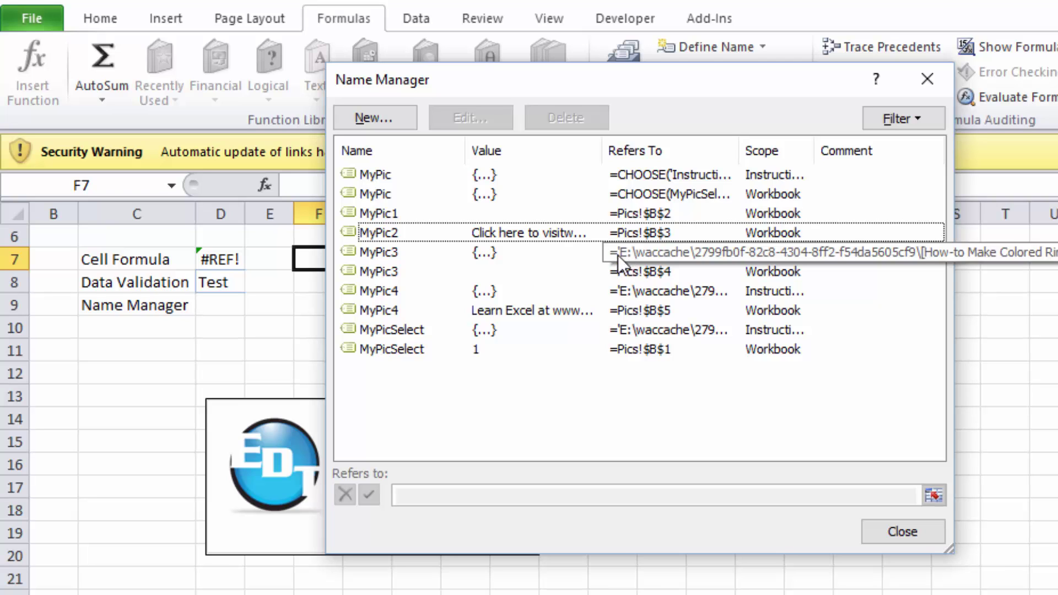
# Delete the Instructions-scoped MyPic3, MyPic4 and MyPicSelect names together, then close Name Manager.
pyautogui.click(629, 254)
pyautogui.keyDown('ctrl'); pyautogui.click(638, 291); pyautogui.keyUp('ctrl')
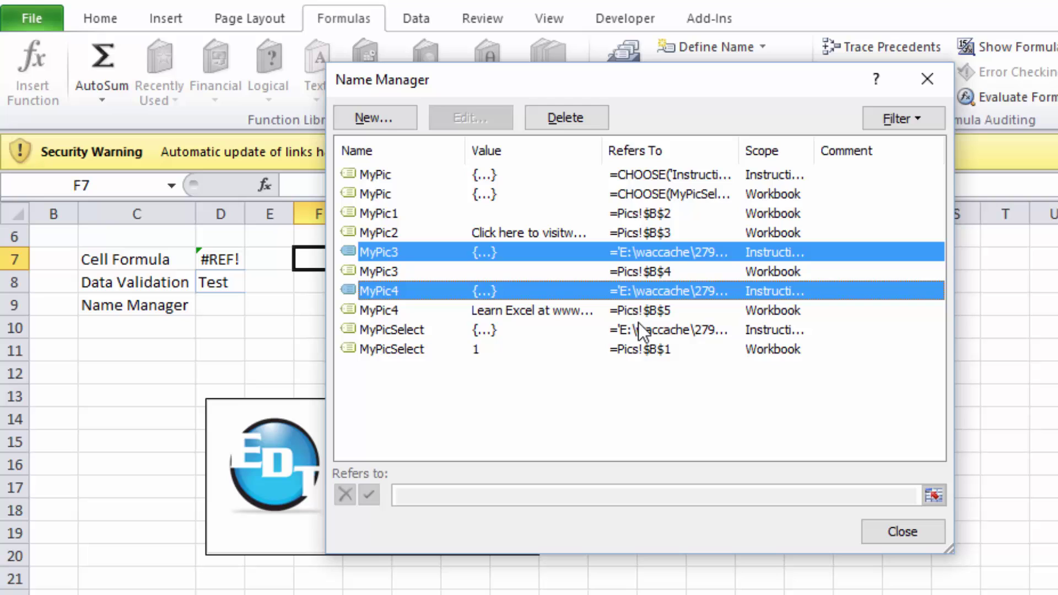
pyautogui.keyDown('ctrl'); pyautogui.click(641, 329); pyautogui.keyUp('ctrl')
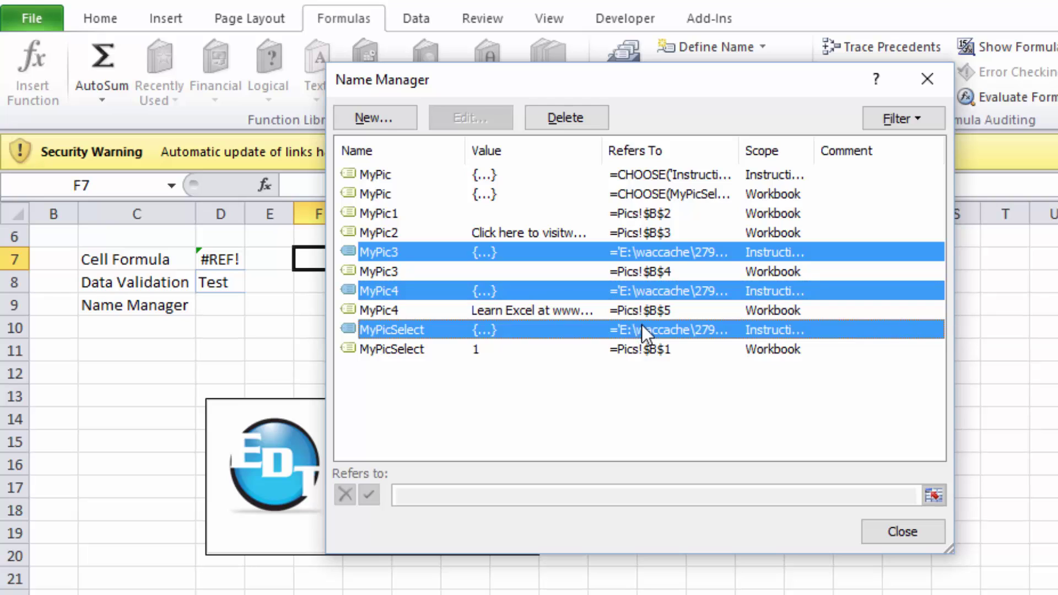
pyautogui.click(593, 124)
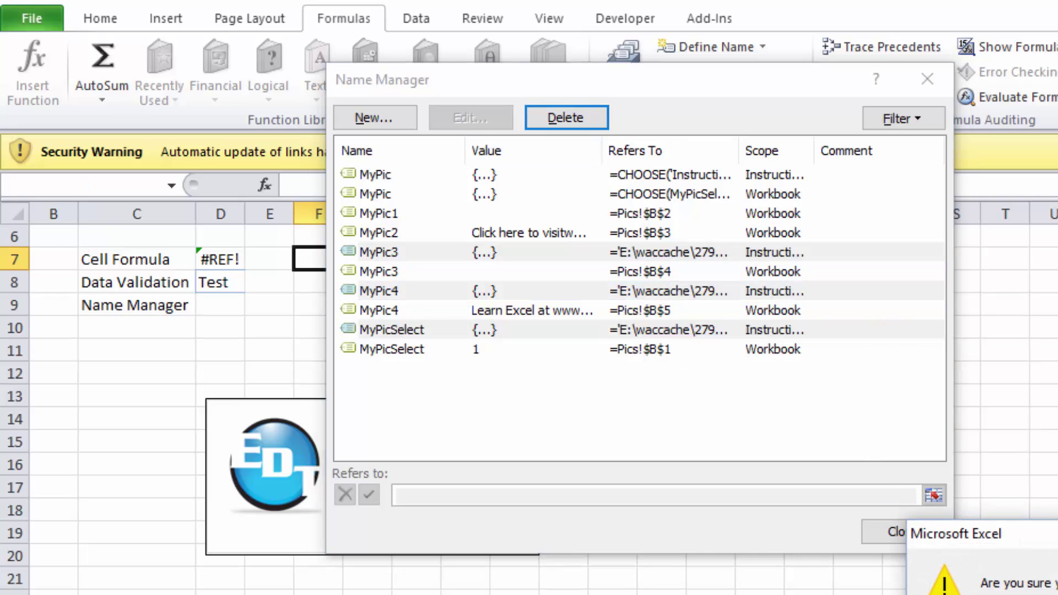
pyautogui.press('Return')
pyautogui.click(902, 534)
pyautogui.click(800, 448)
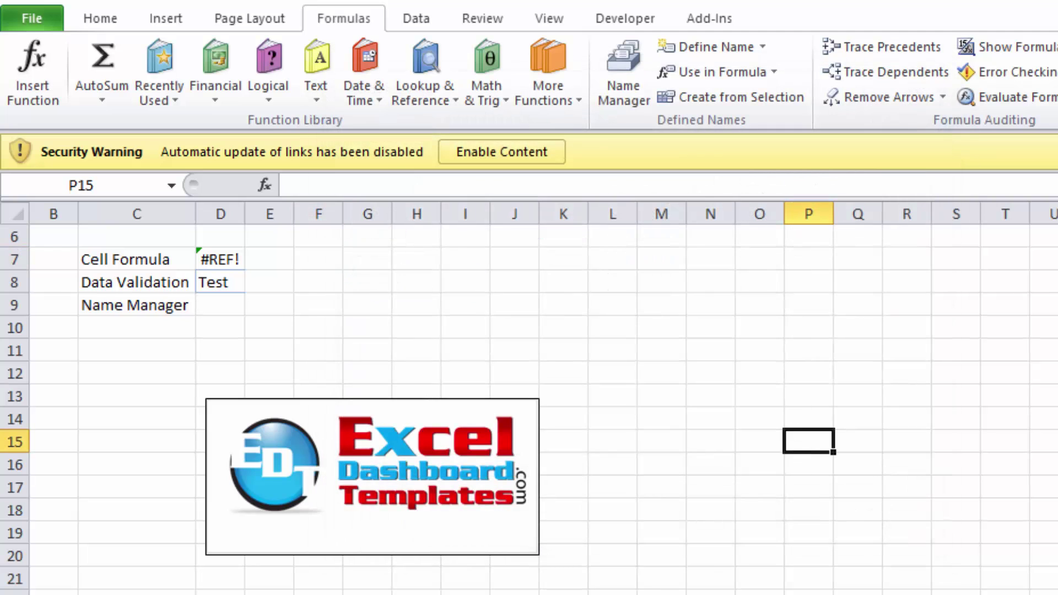
# Dismiss the links security warning and confirm Name Manager lists only workbook-scoped MyPic names.
pyautogui.click(775, 265)
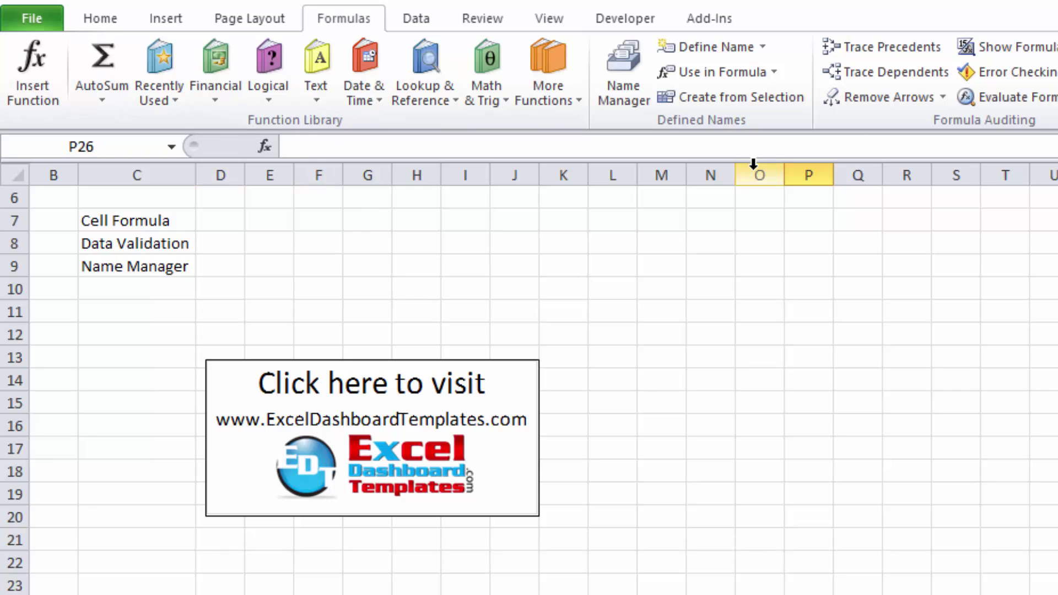
pyautogui.click(629, 91)
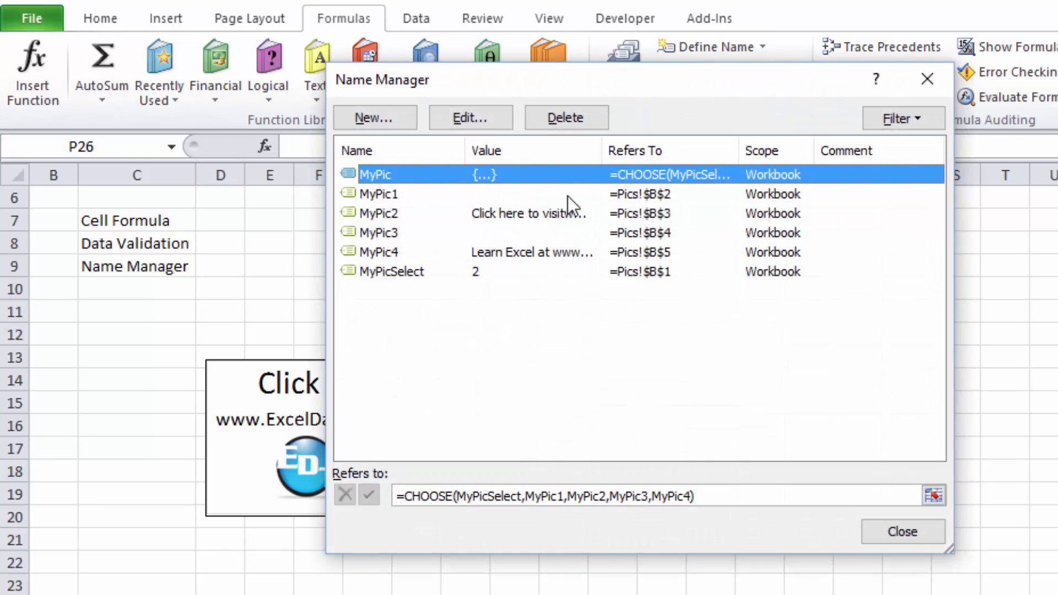
pyautogui.click(911, 532)
pyautogui.click(731, 402)
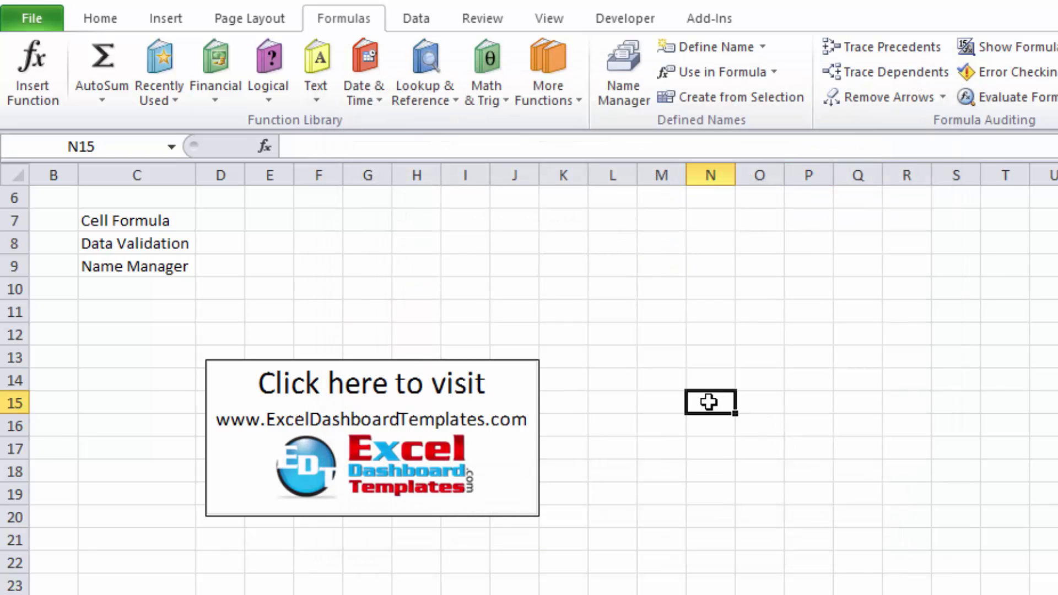
# Re-enter cell N15 to refresh the linked picture, then review the C7, C8 and C9 cases.
pyautogui.doubleClick(711, 402)
pyautogui.press('Return')
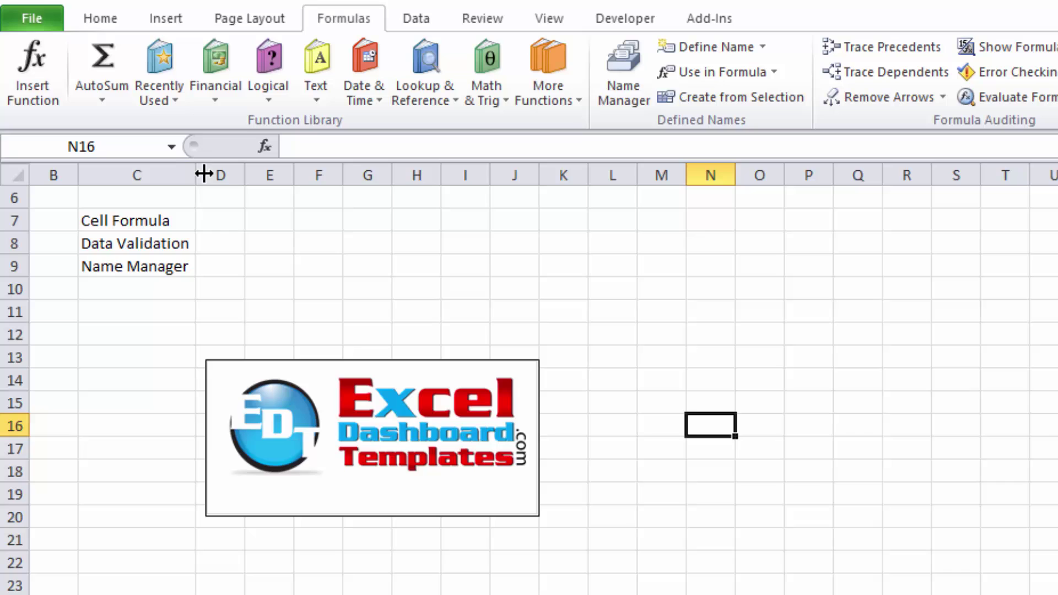
pyautogui.click(179, 223)
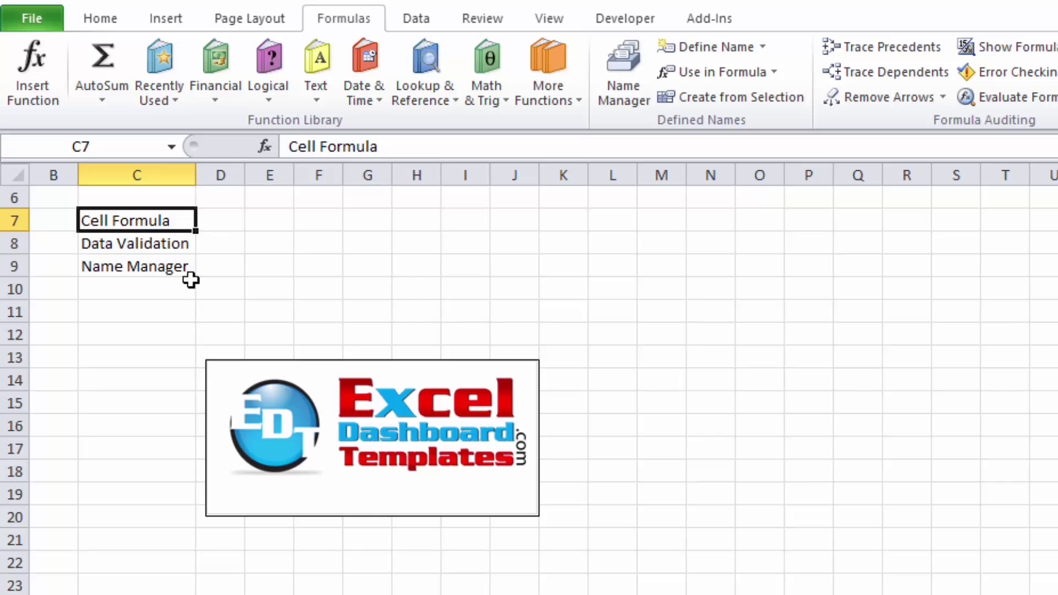
pyautogui.click(157, 246)
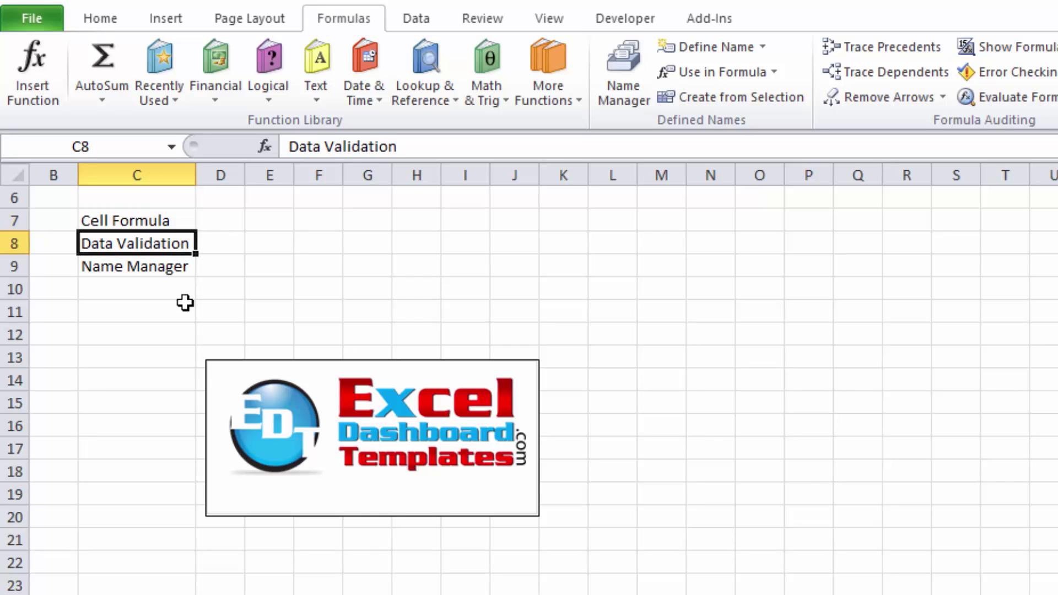
pyautogui.click(135, 268)
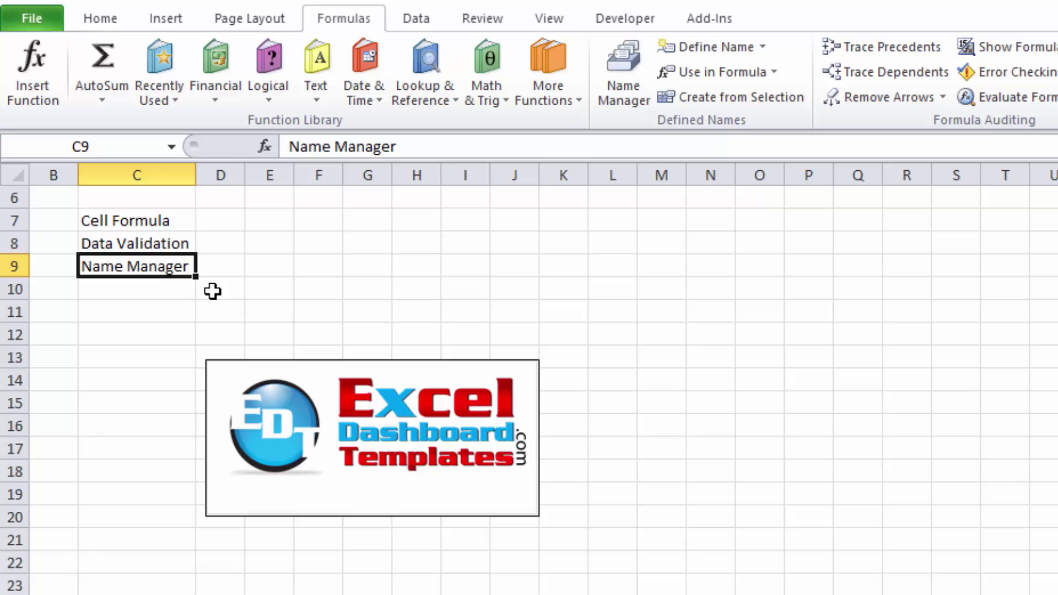